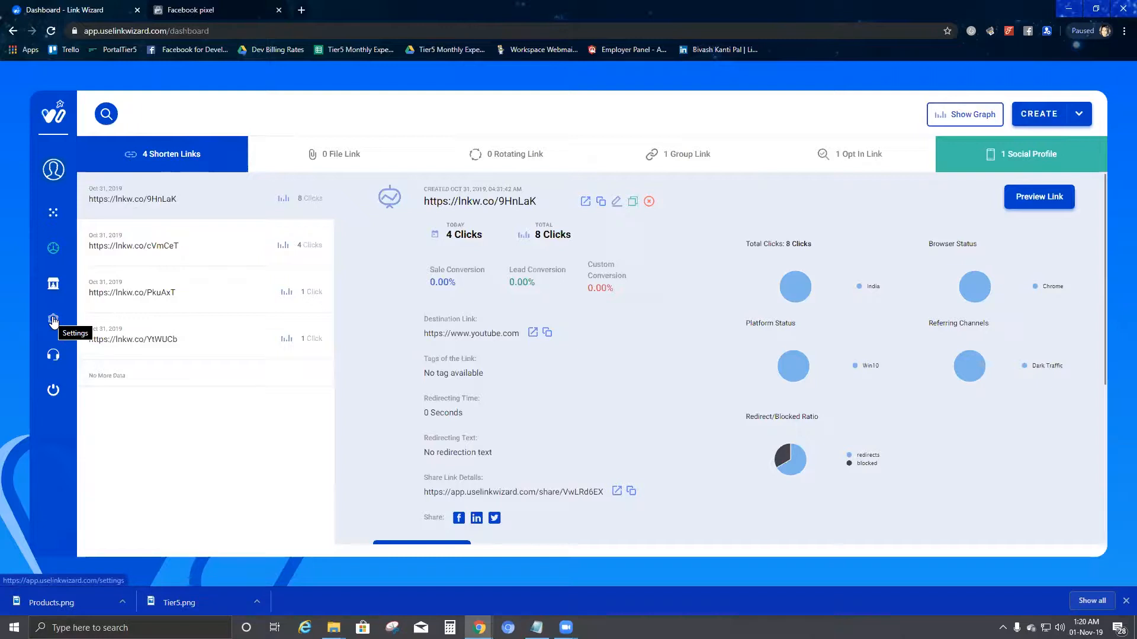
Step: Open the pixel management settings and delete both existing pixels, the custom one and the Facebook one
click(53, 321)
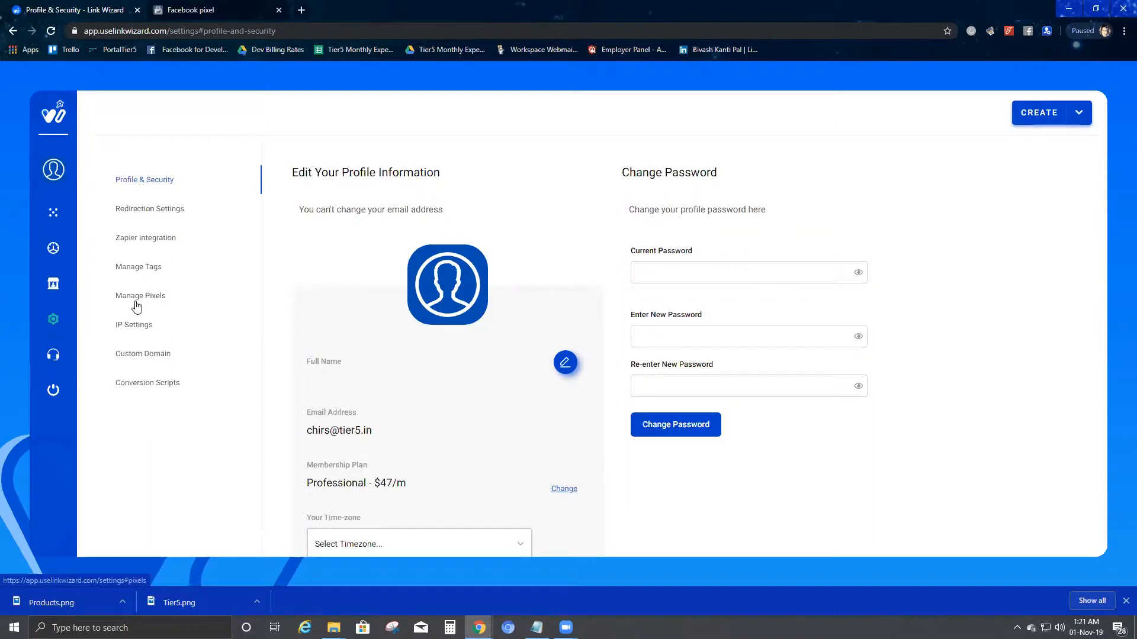
click(137, 297)
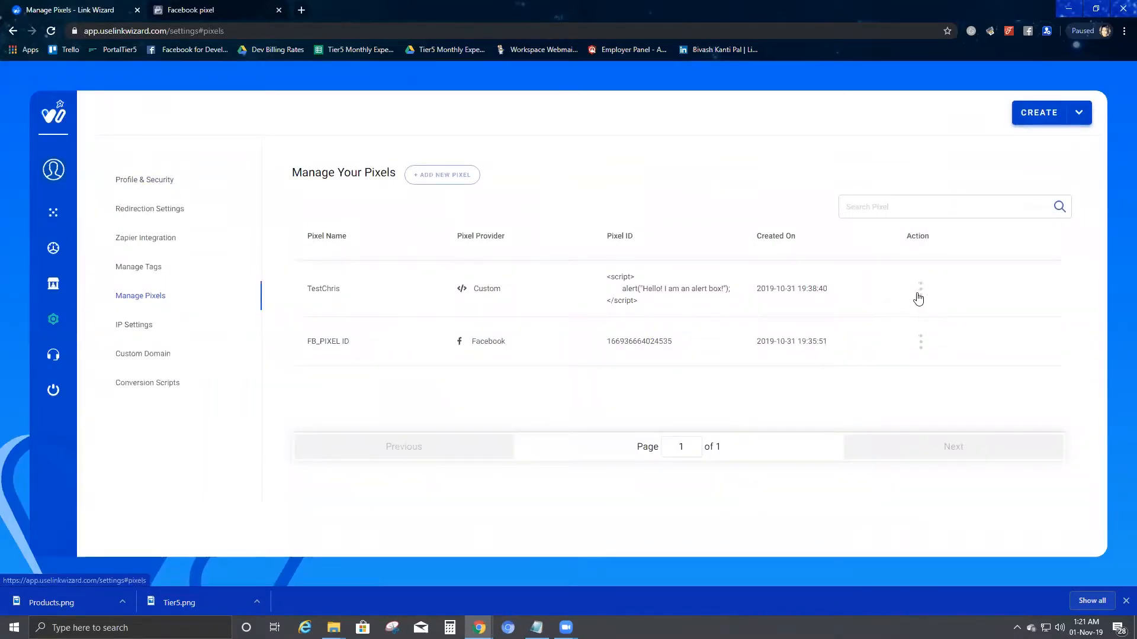
click(919, 292)
click(899, 363)
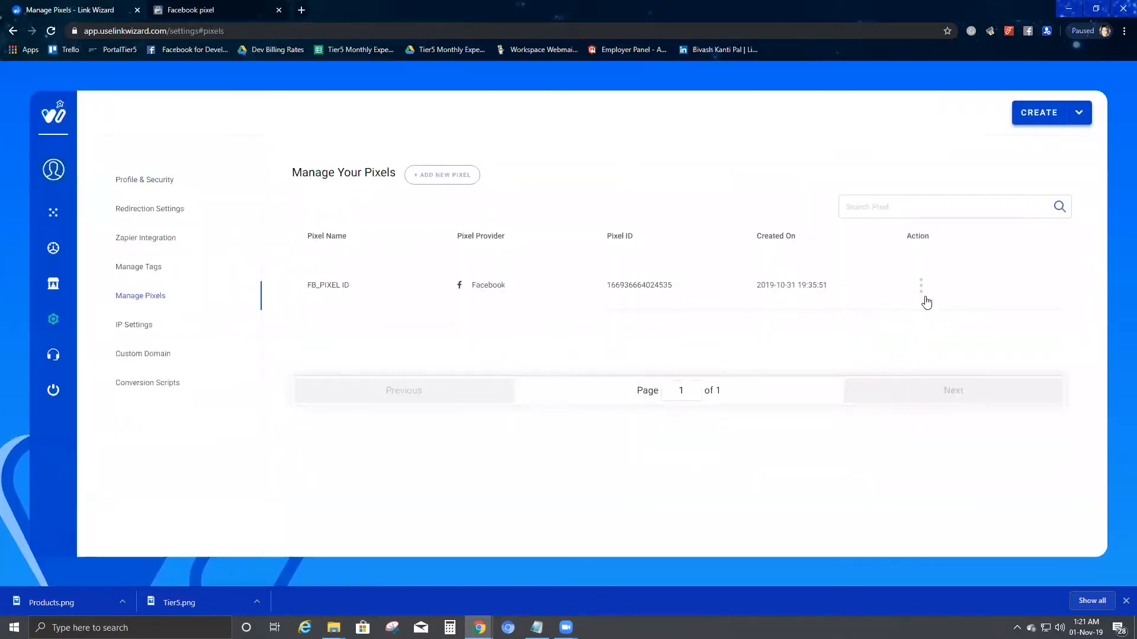
click(920, 287)
click(910, 354)
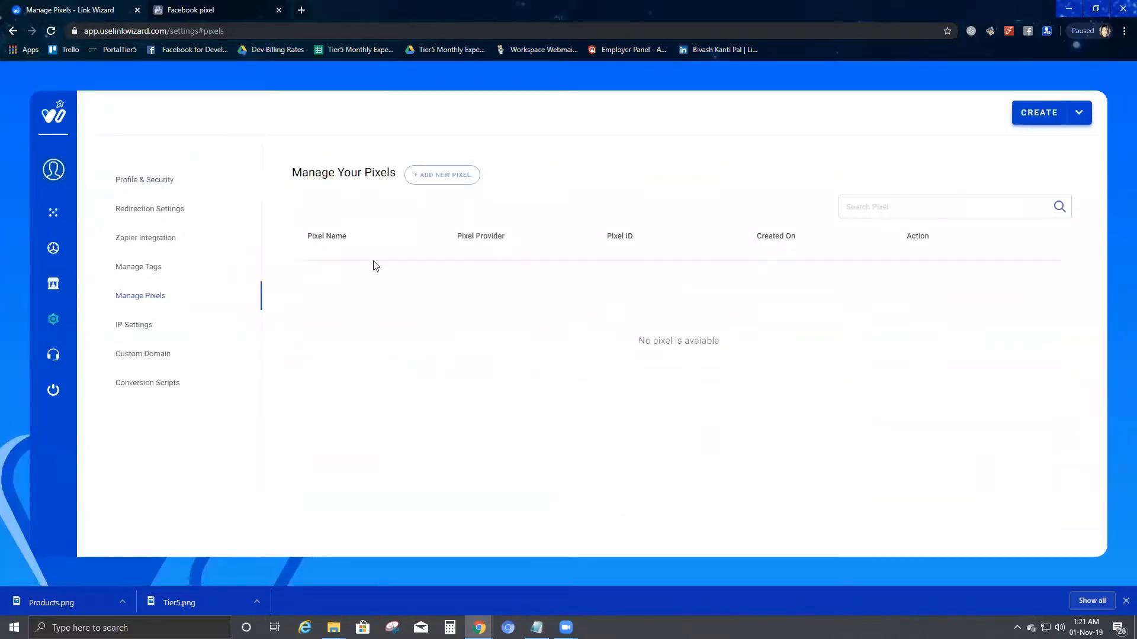
Step: Start a new pixel with Facebook as the provider and ChrisFBPixel ID as the pixel name
click(454, 175)
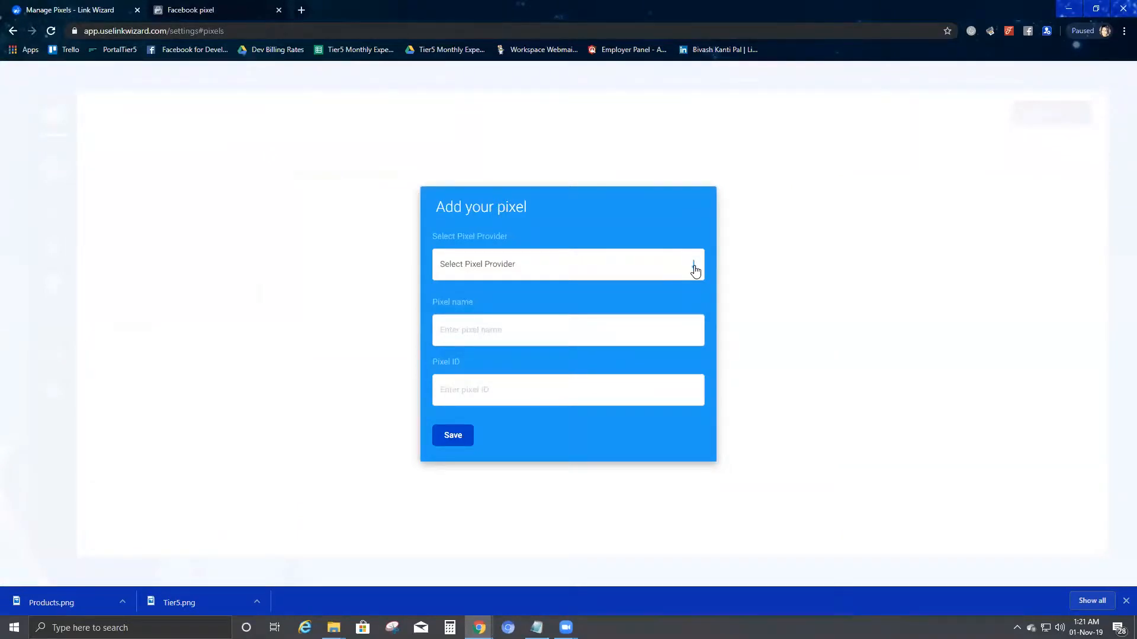
click(695, 271)
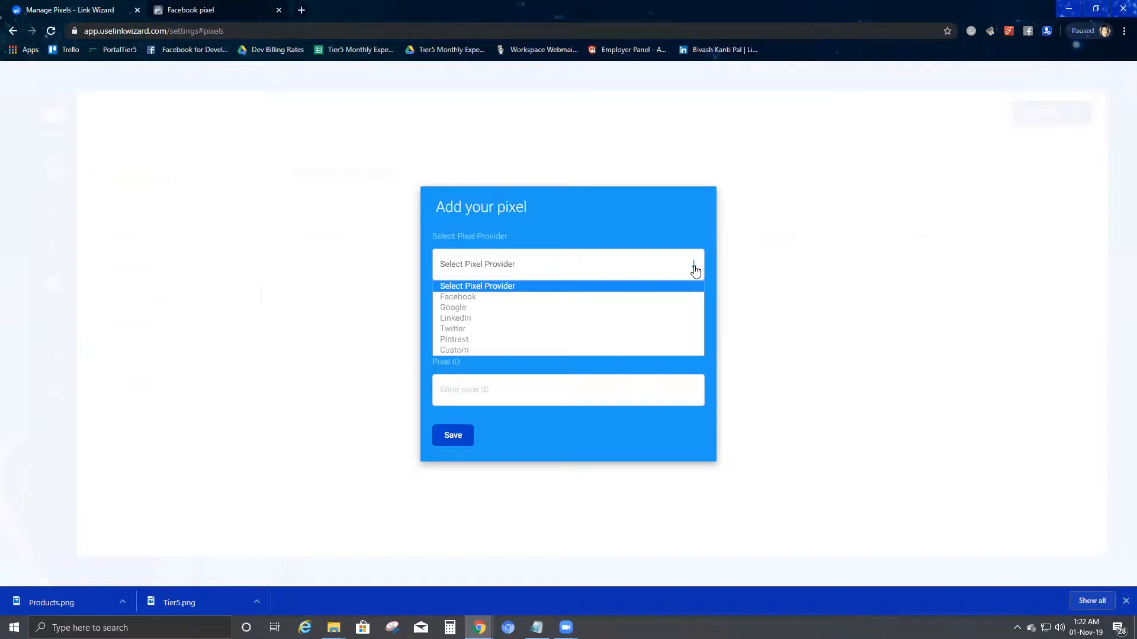
click(486, 297)
click(495, 336)
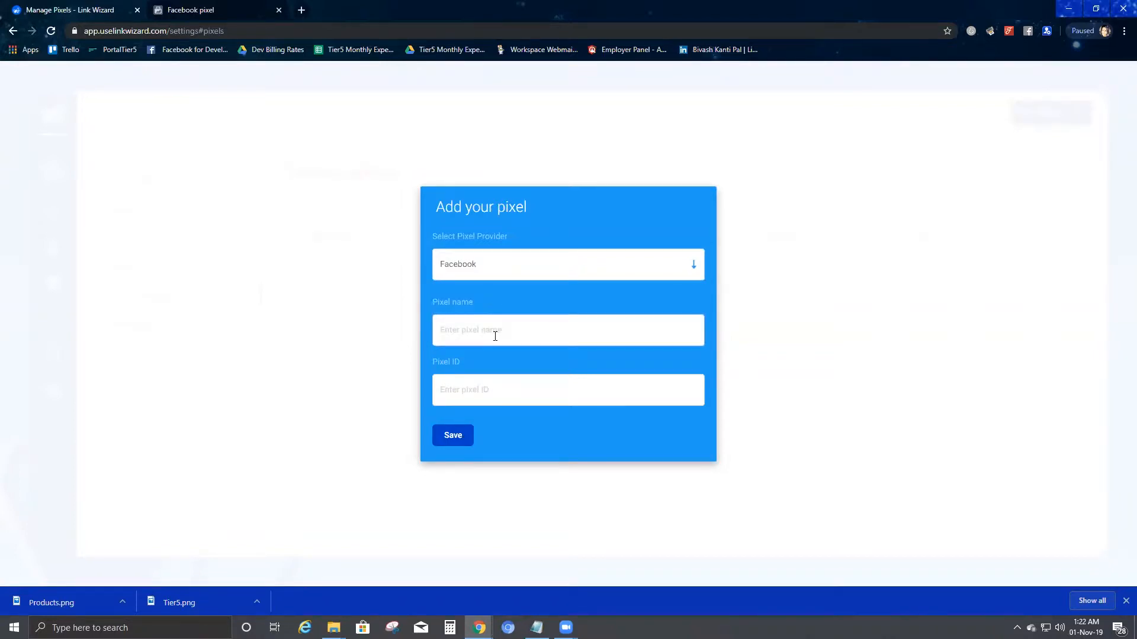
text(ChrisFBPixel ID)
click(493, 394)
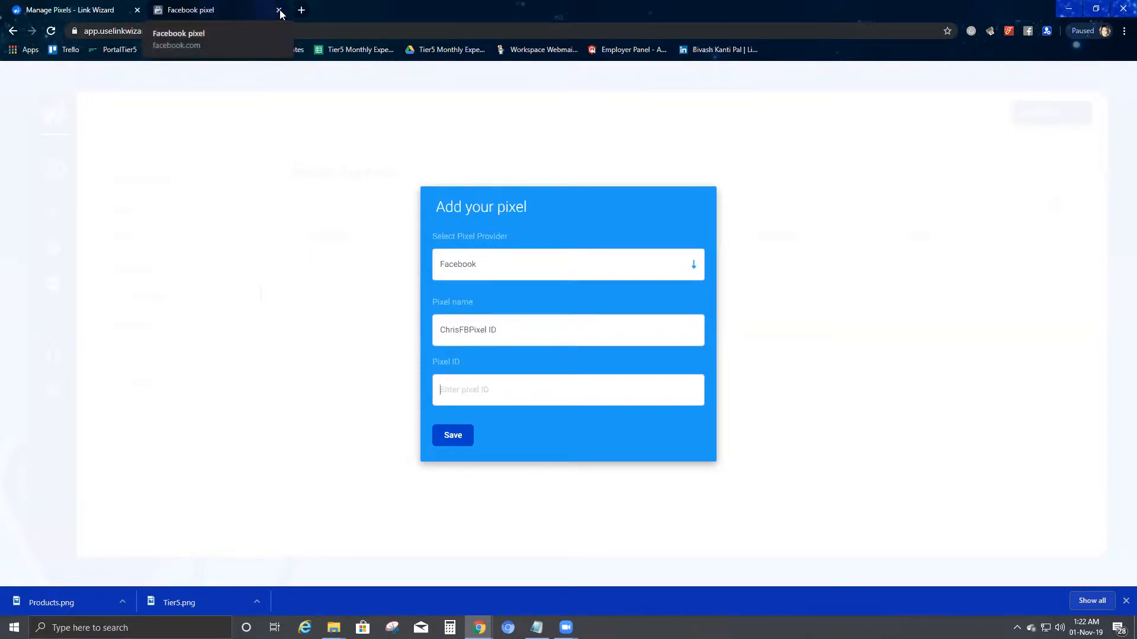
Step: Switch to the Facebook page and load facebook.com/events_manager to list the account's data sources
click(231, 13)
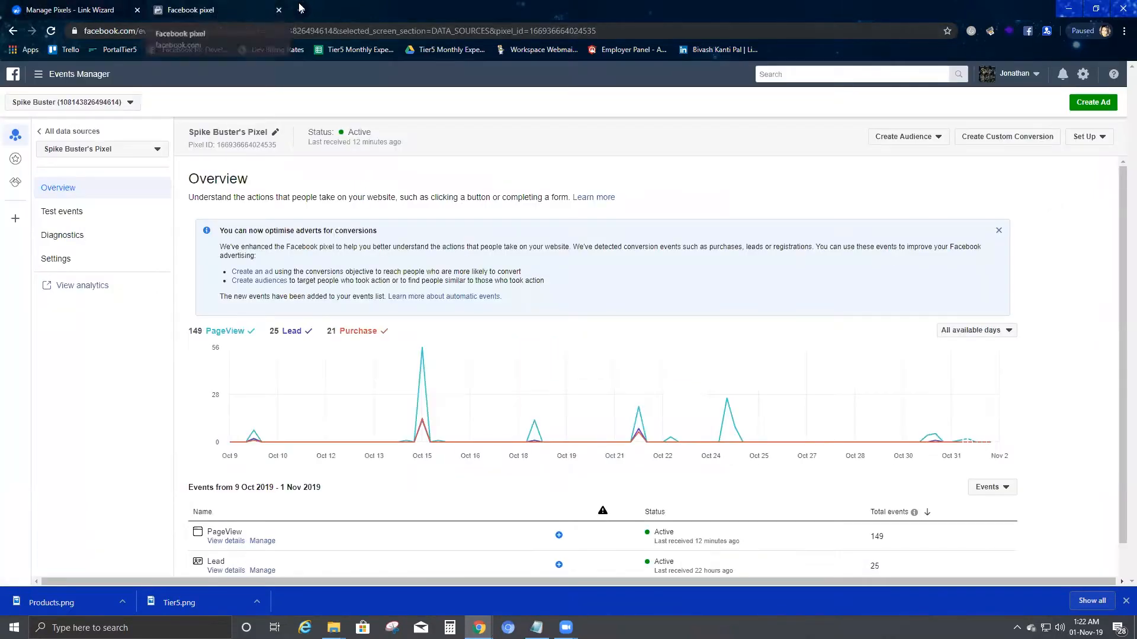
click(301, 30)
text(face)
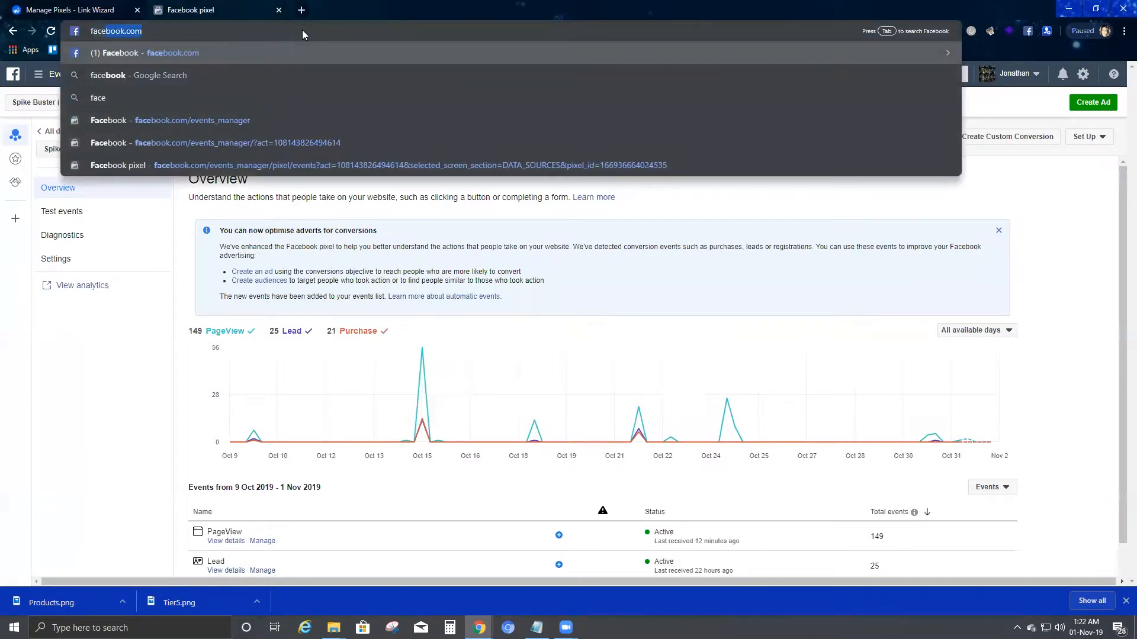
text(book)
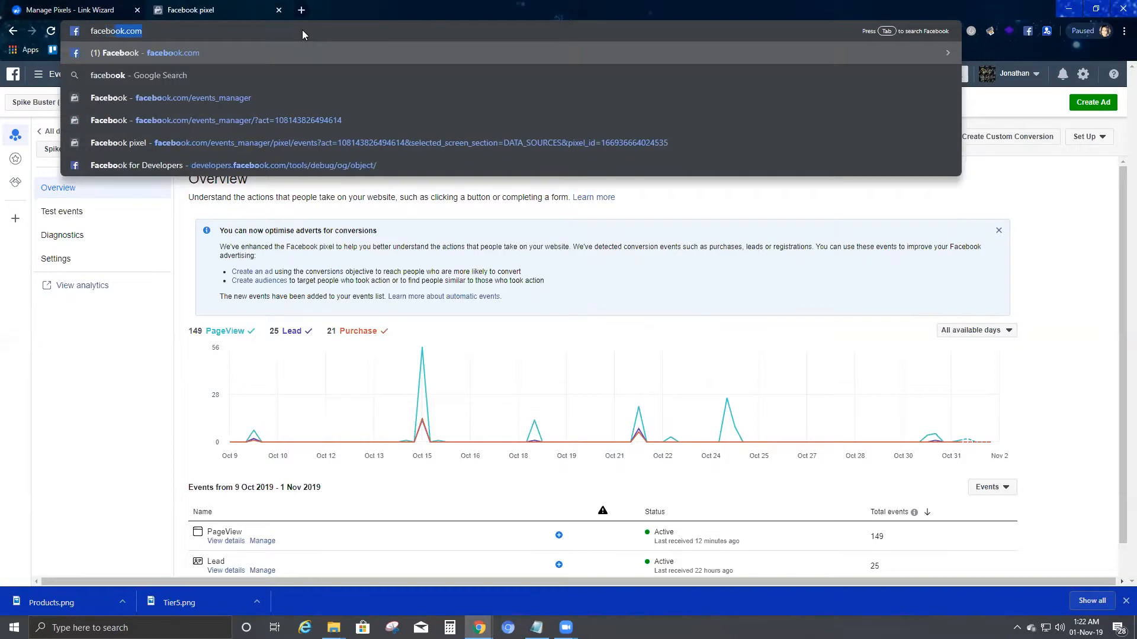
text(.com)
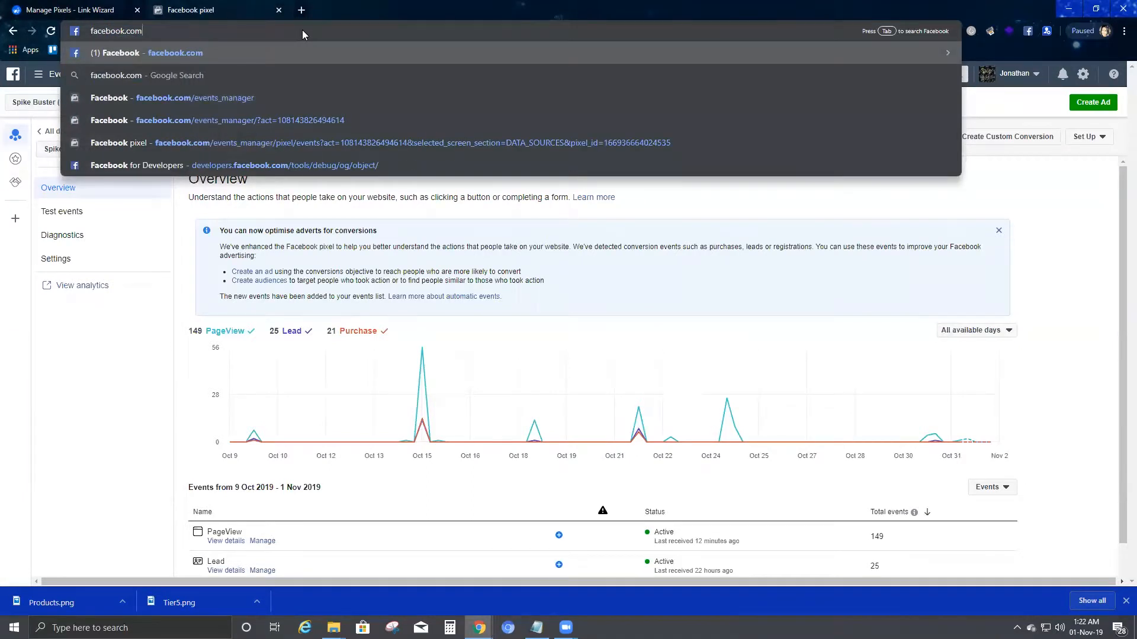
text(/events)
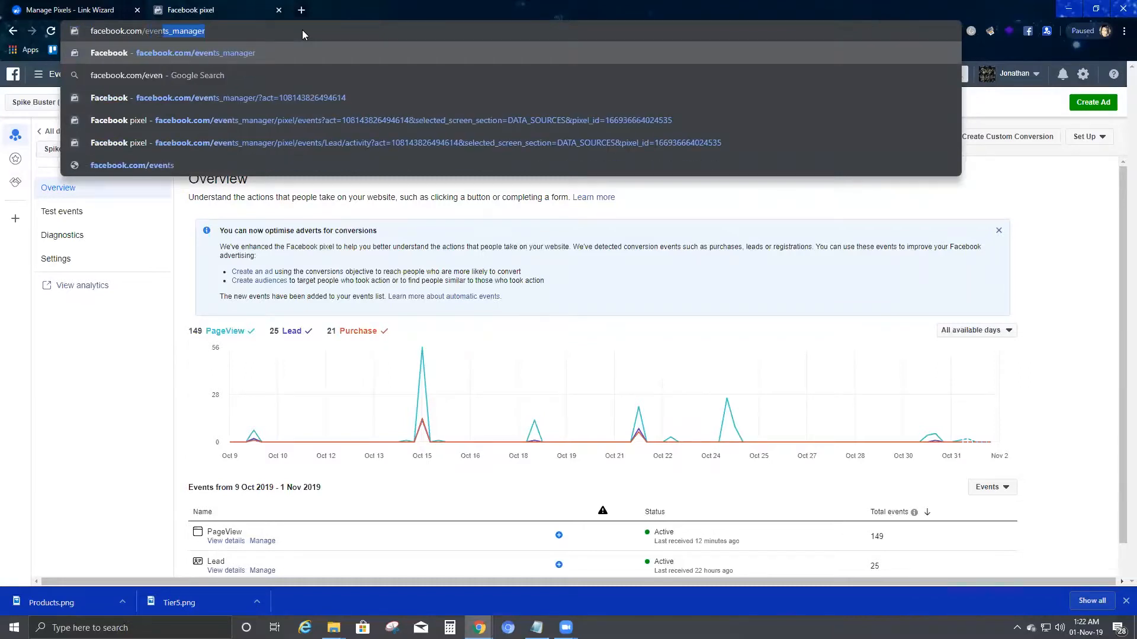
text(_man)
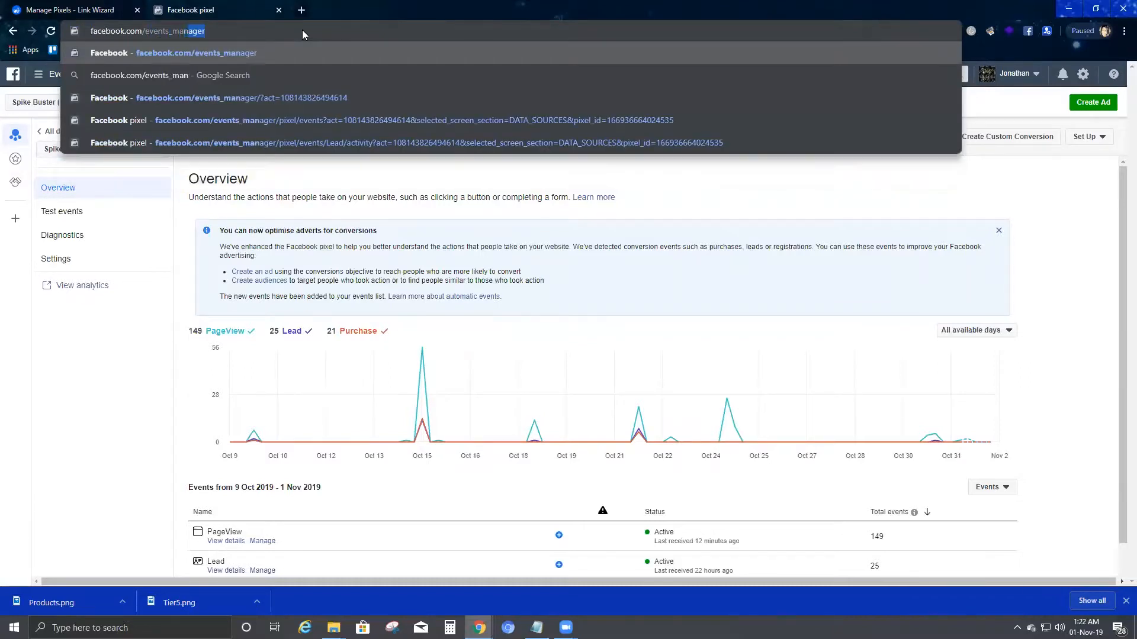
text(ager)
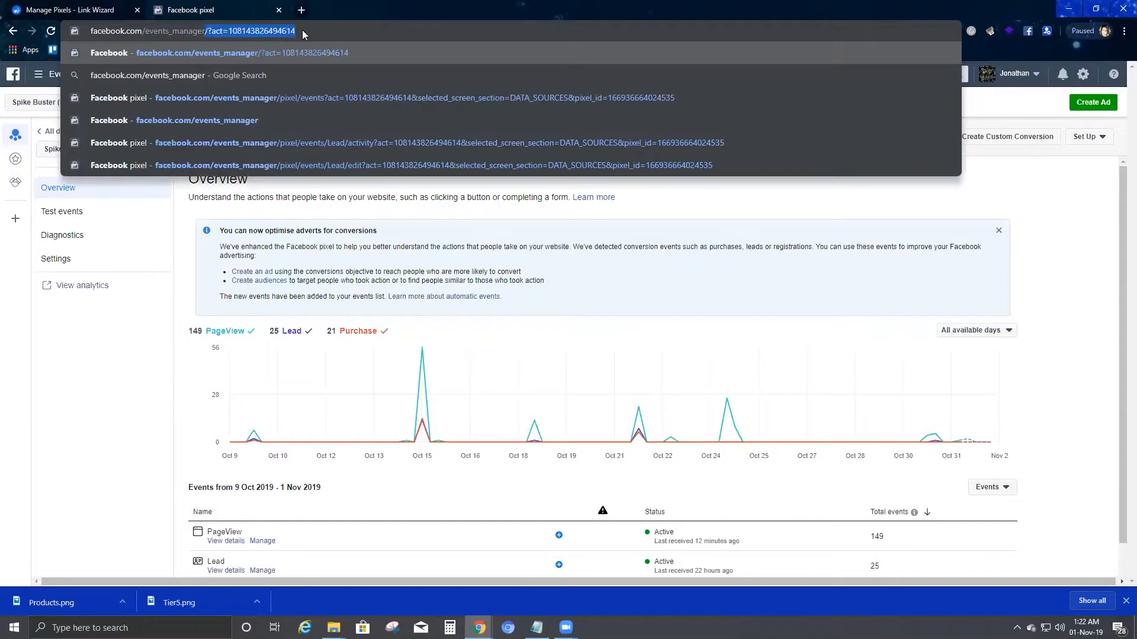
key(Delete)
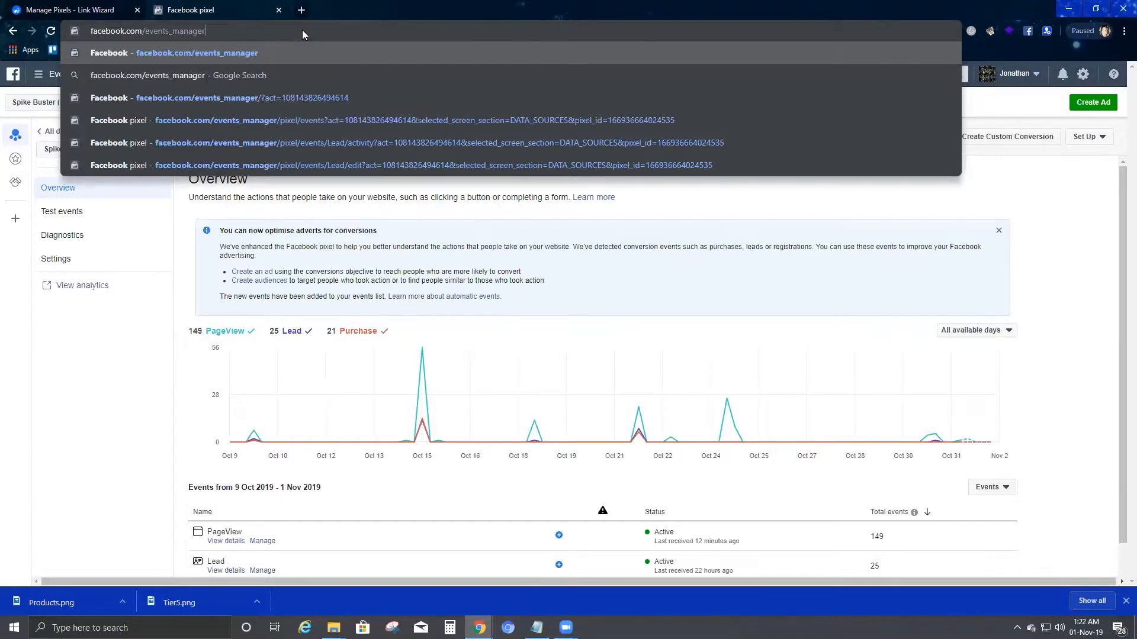
key(Return)
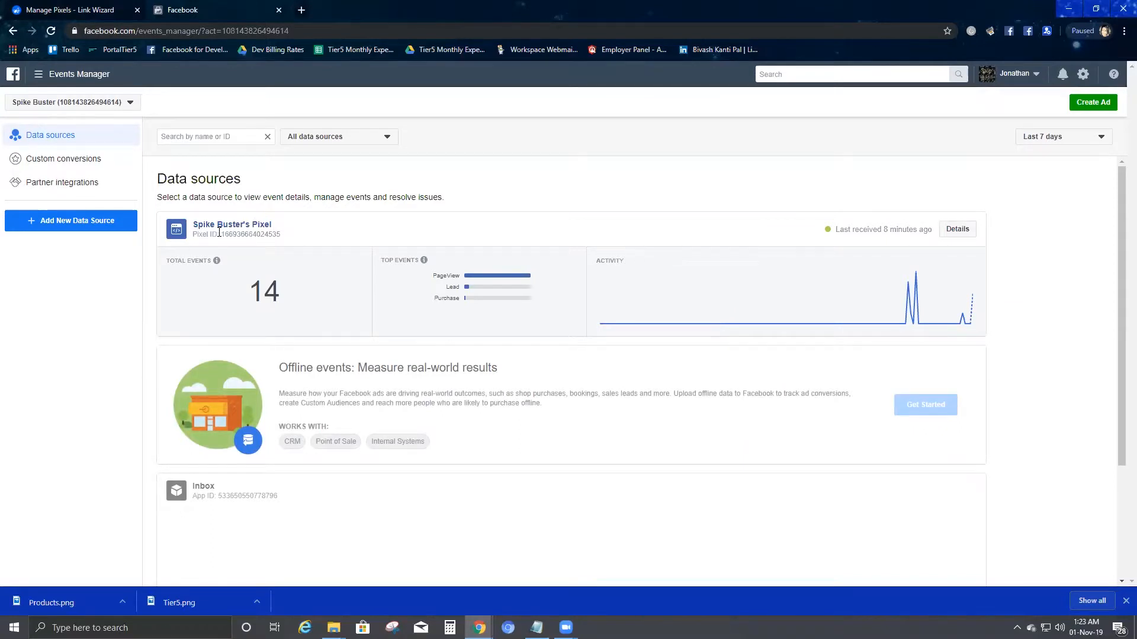
Step: Copy the Facebook pixel's ID from the data sources, paste it as the pixel ID in Link Wizard's new pixel form, and save
drag(220, 234, 281, 243)
key(ctrl+c)
click(88, 10)
key(ctrl+v)
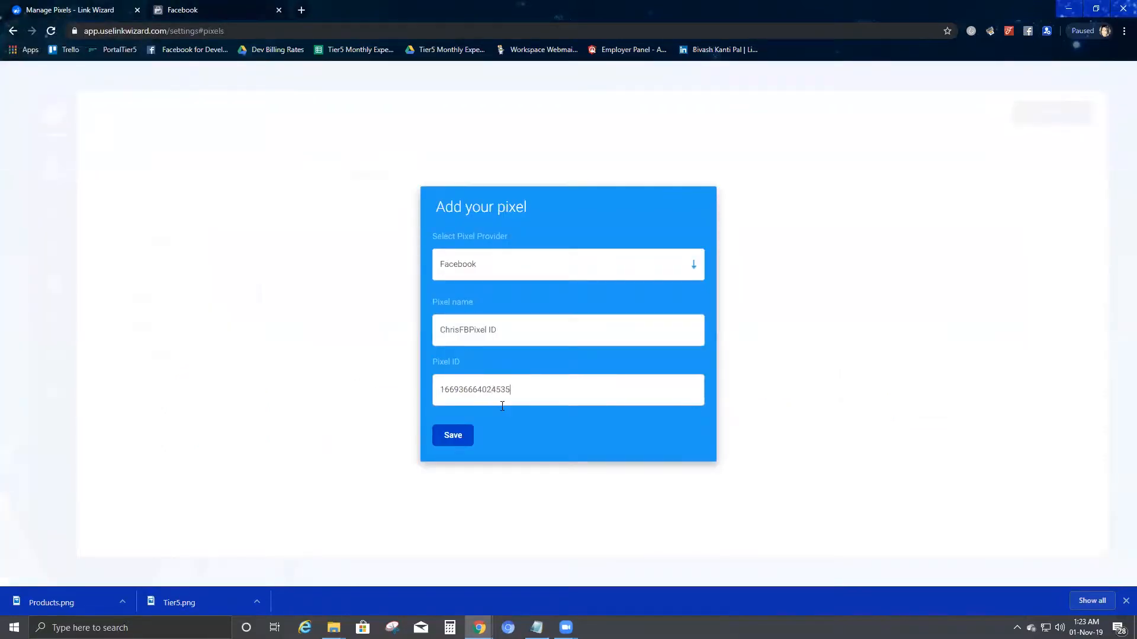
click(450, 439)
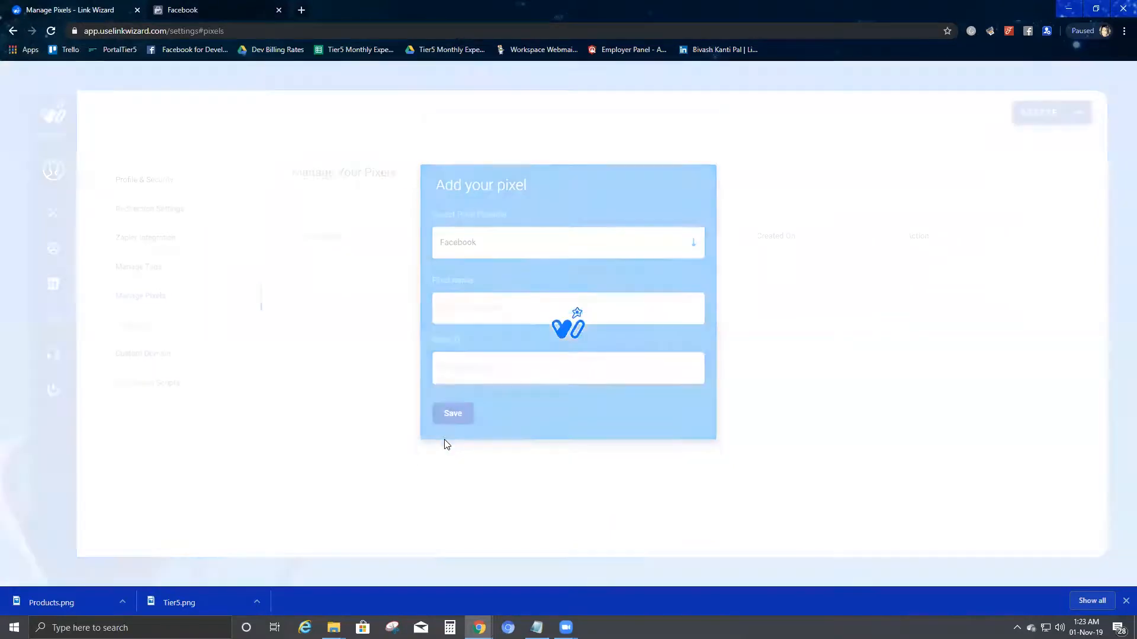
Step: Review the saved pixel's entry and its editable provider, name and ID, and leave the edit form without updating
drag(832, 286, 312, 294)
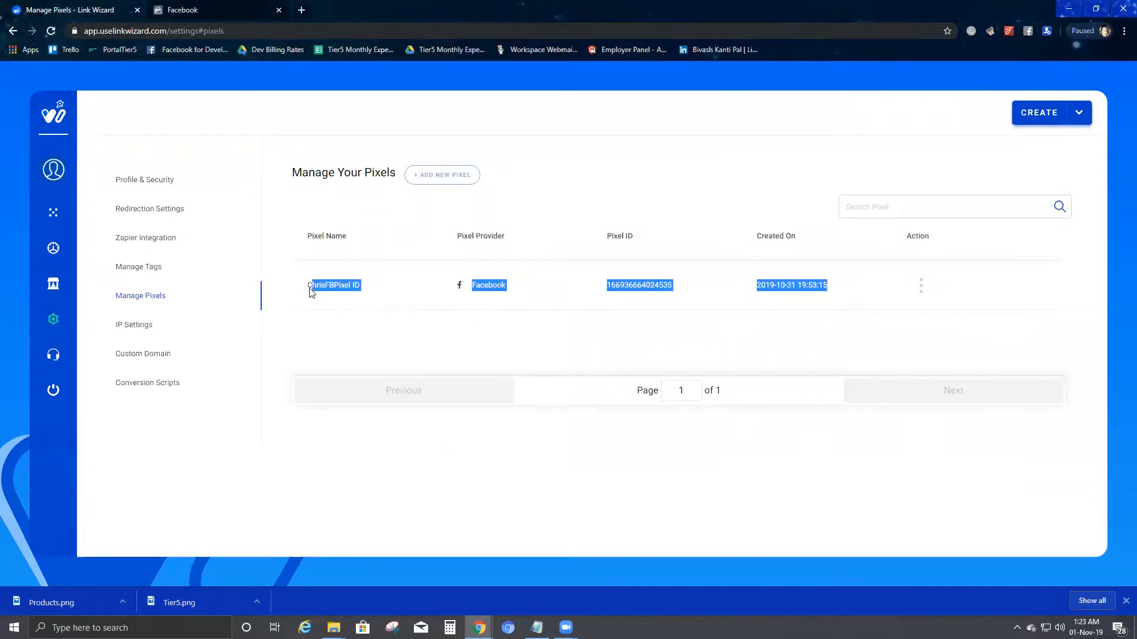
click(304, 289)
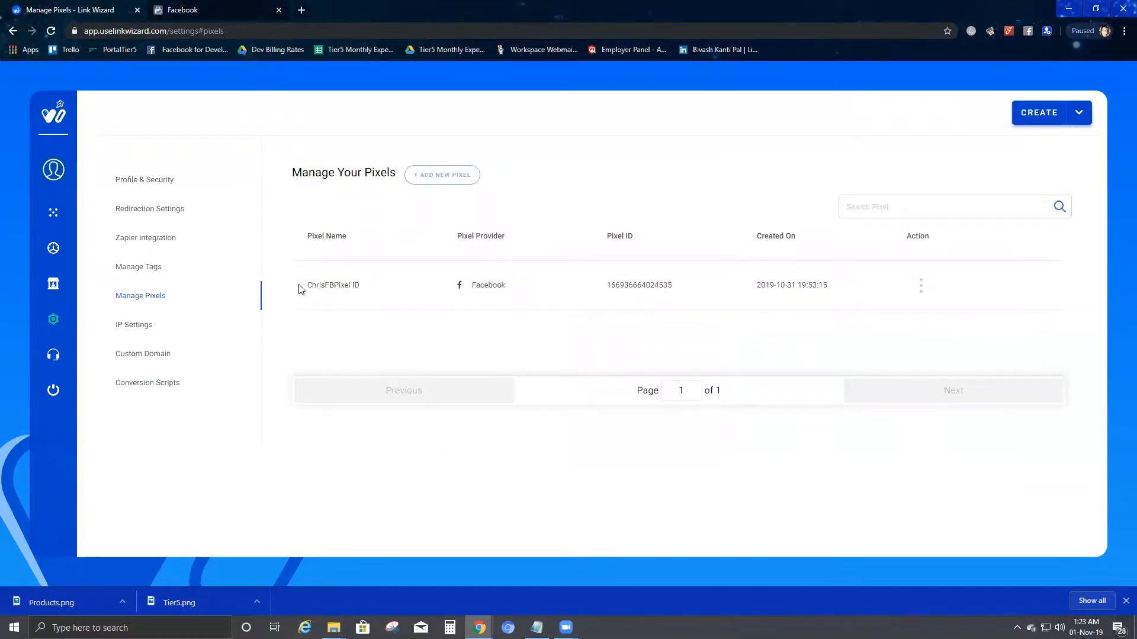
click(918, 290)
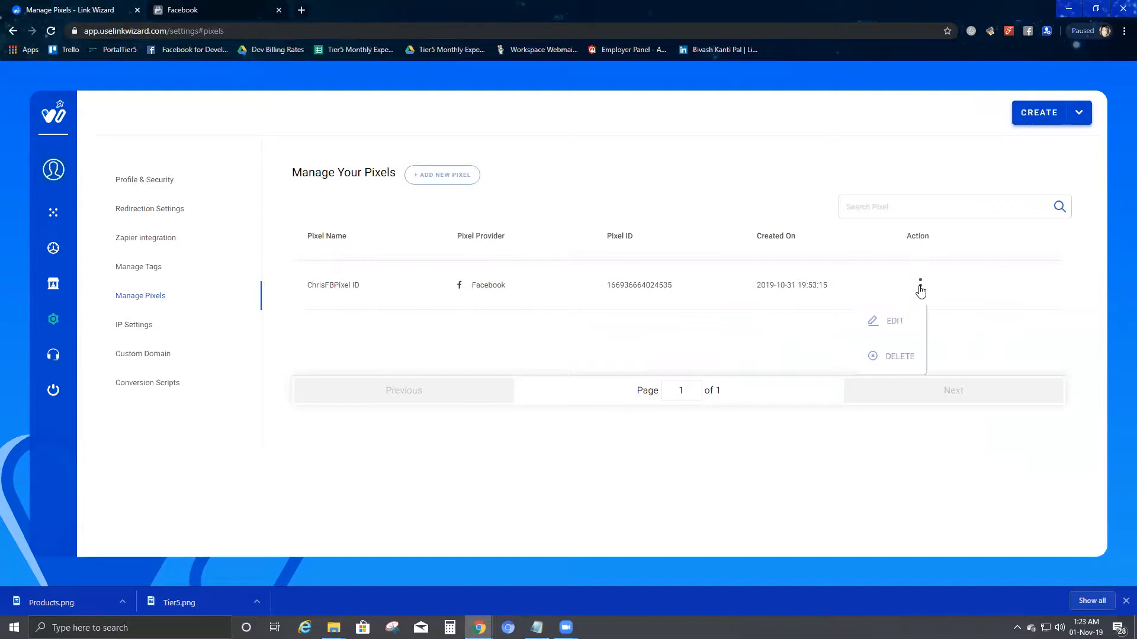
click(894, 333)
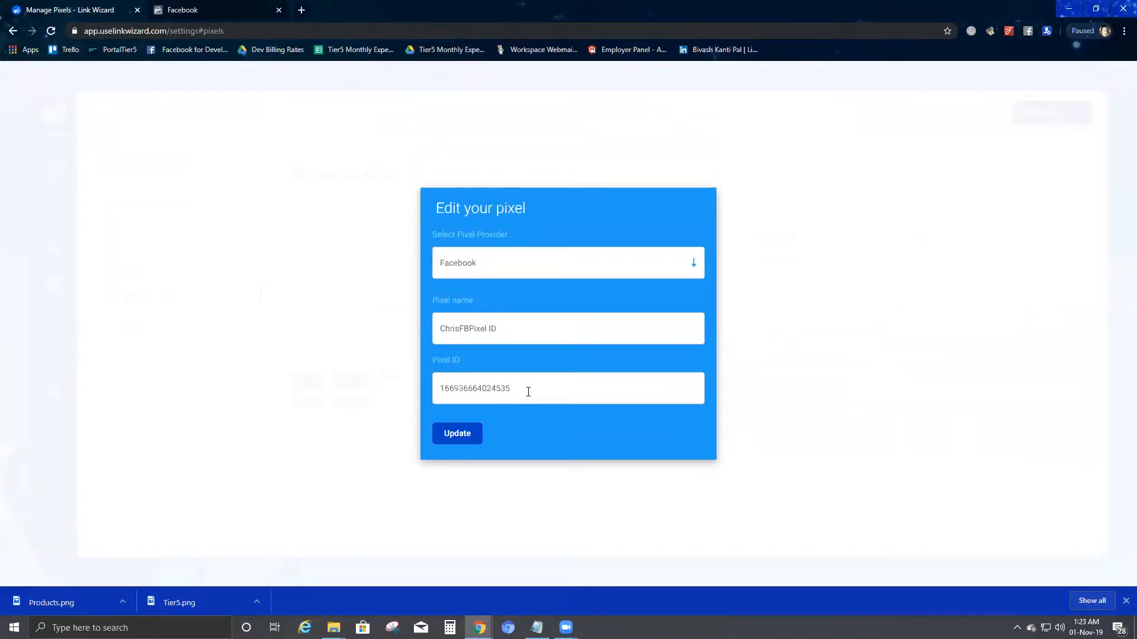
click(694, 266)
click(694, 266)
click(547, 328)
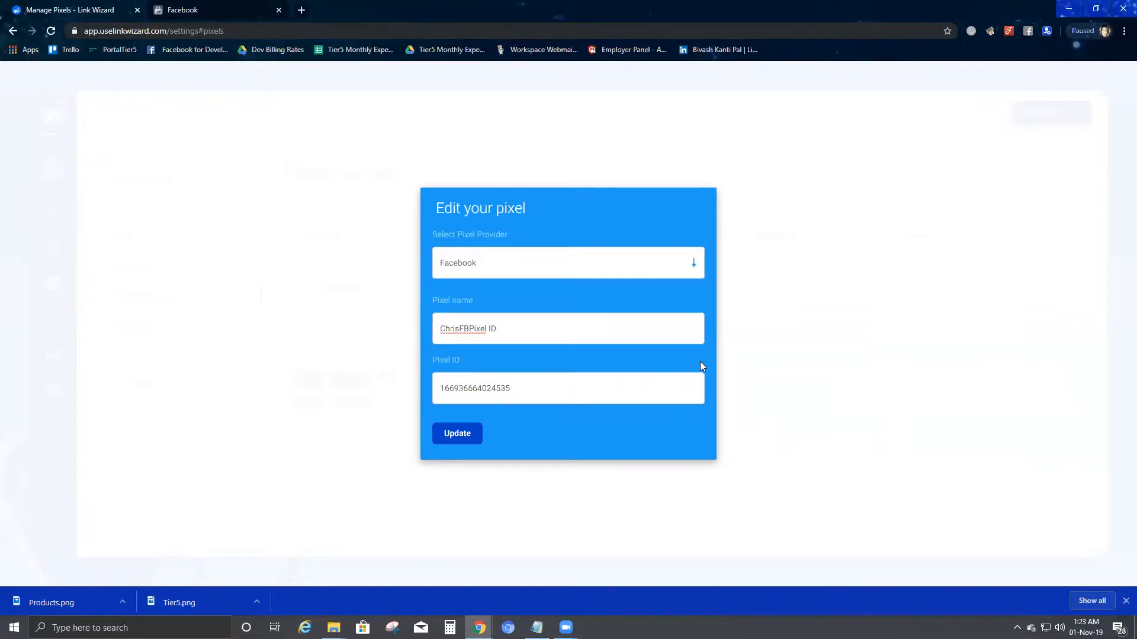
click(632, 390)
double_click(633, 390)
click(632, 390)
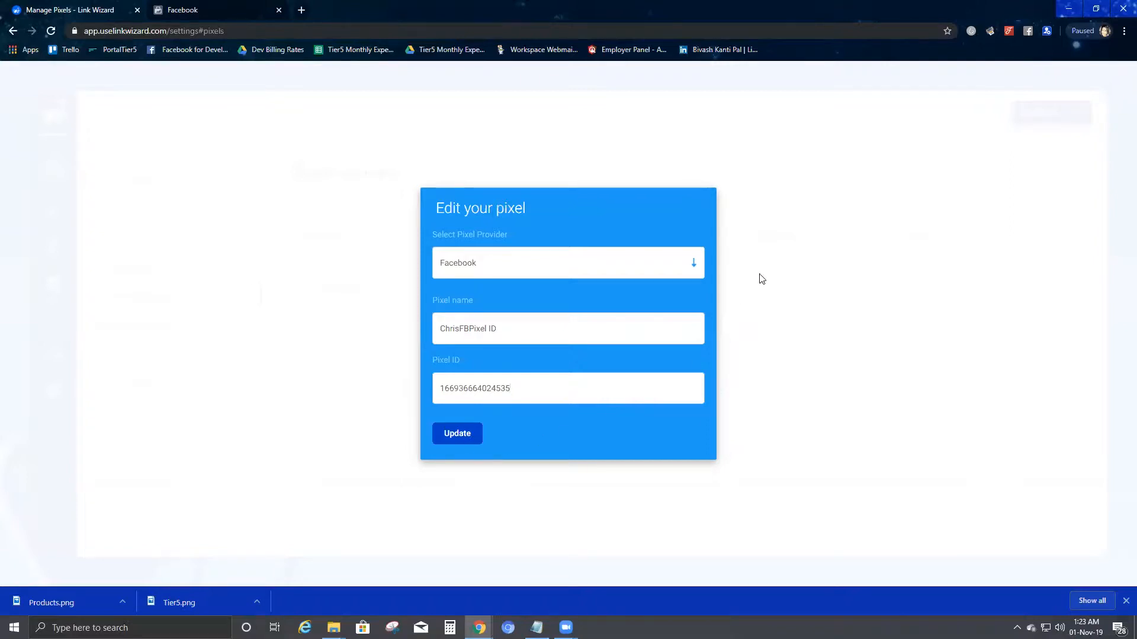
click(810, 273)
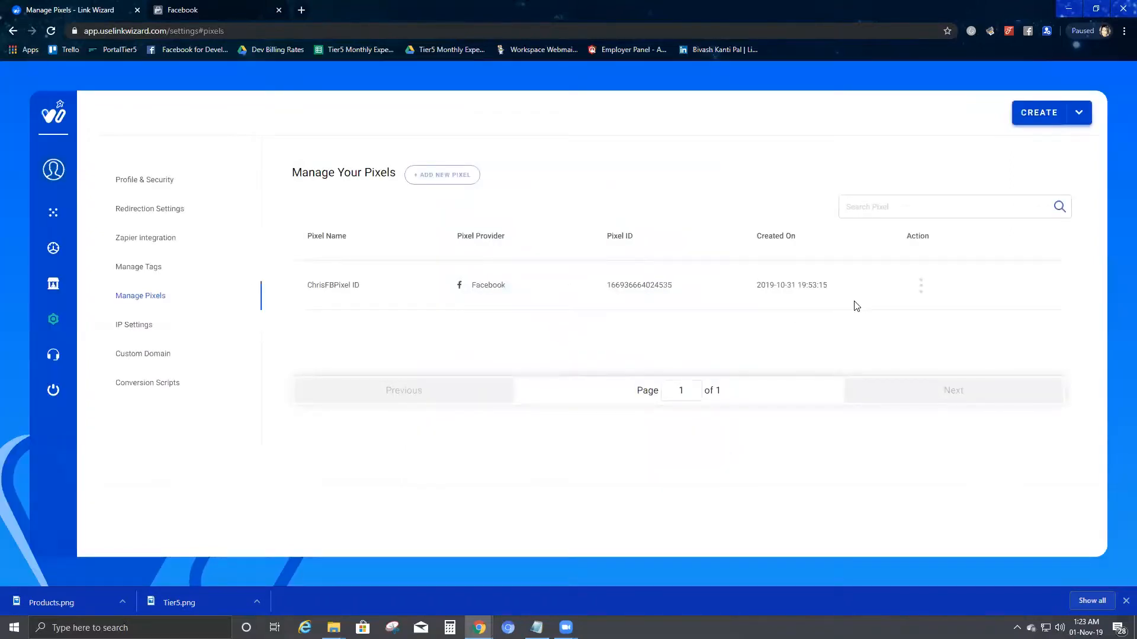
click(1079, 112)
click(1012, 151)
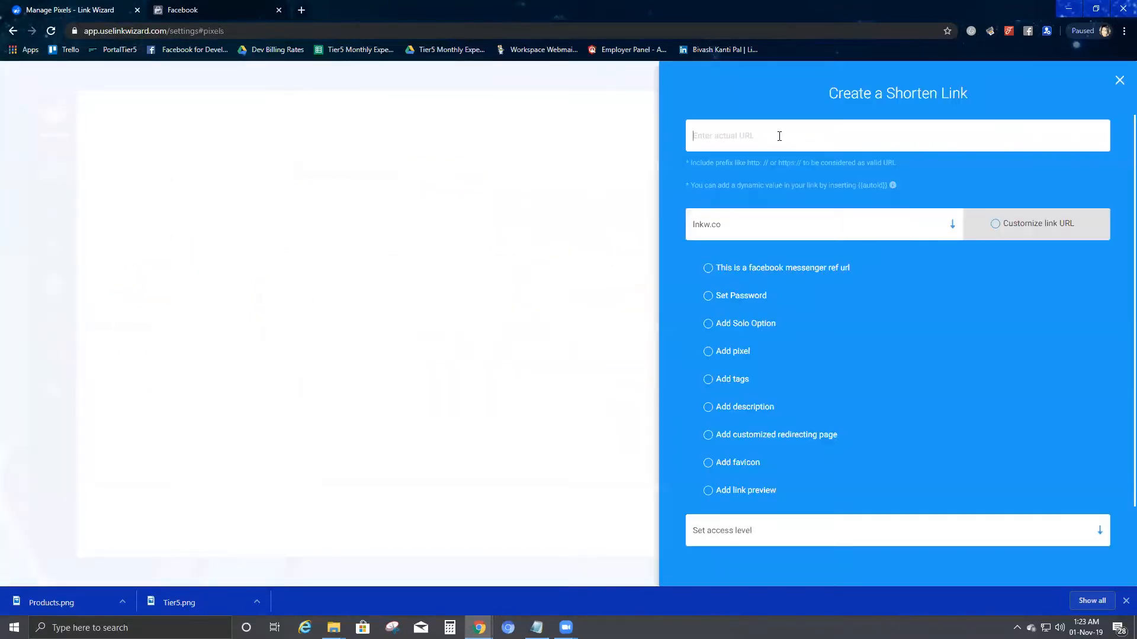
text(h)
text(ttps://www.youtube.com)
click(776, 280)
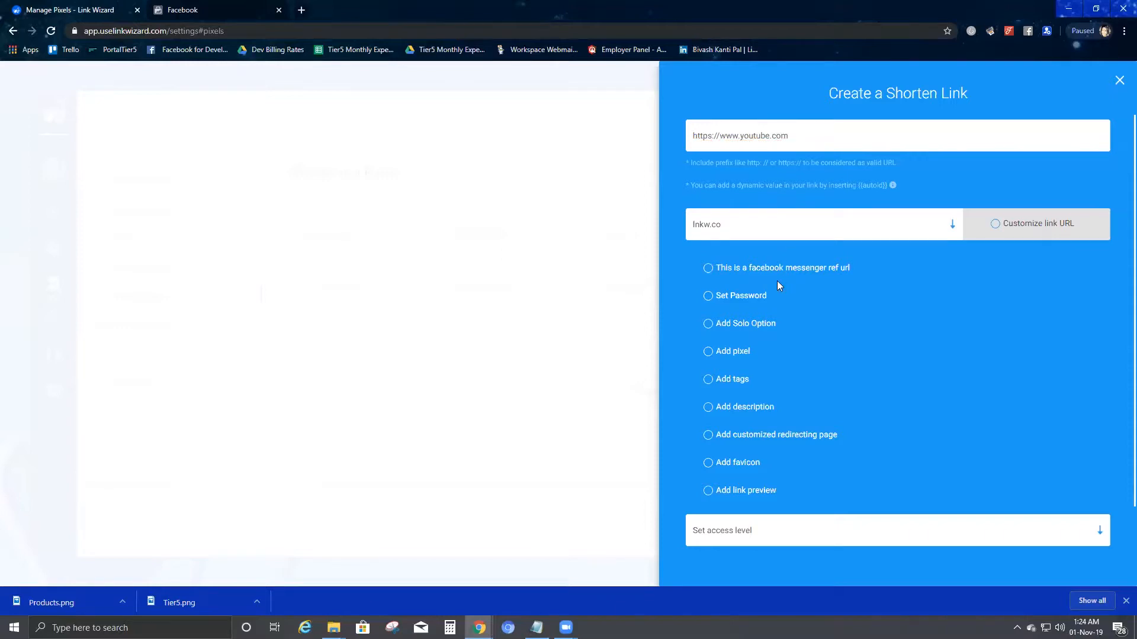
Step: Enable the pixel option for the link, attach ChrisFBPixel ID, and create the short link
click(707, 351)
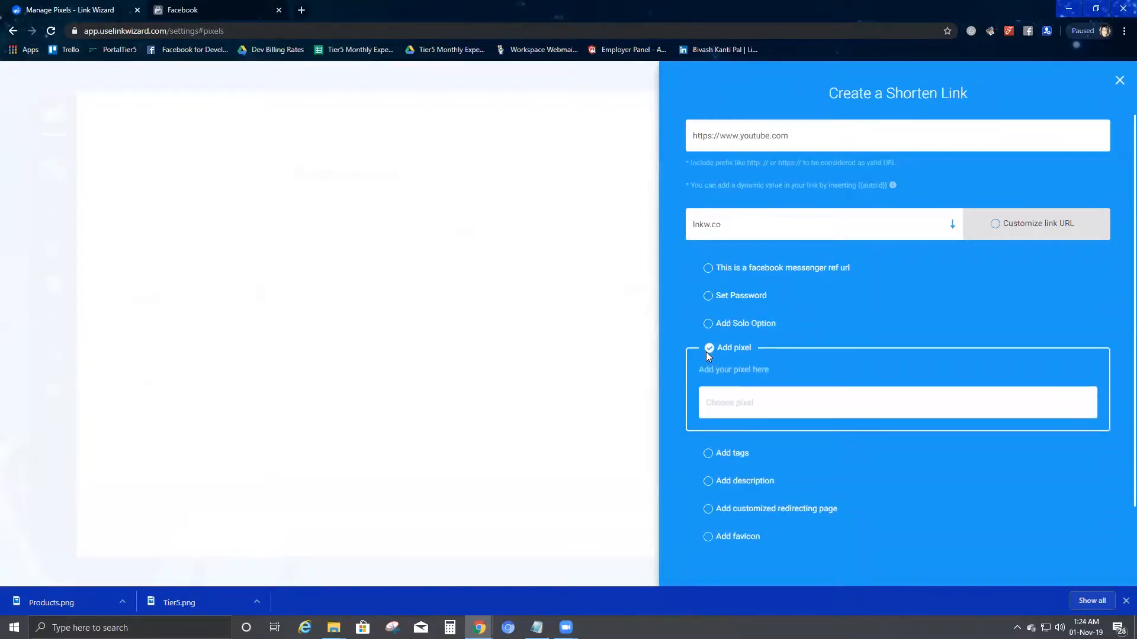
click(769, 408)
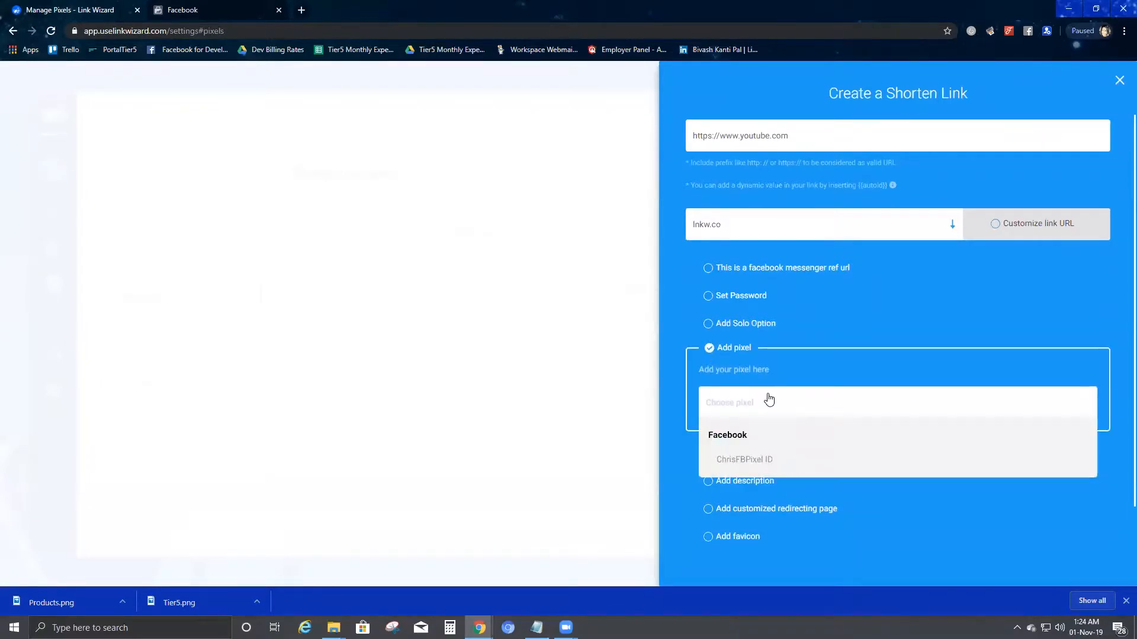
click(754, 466)
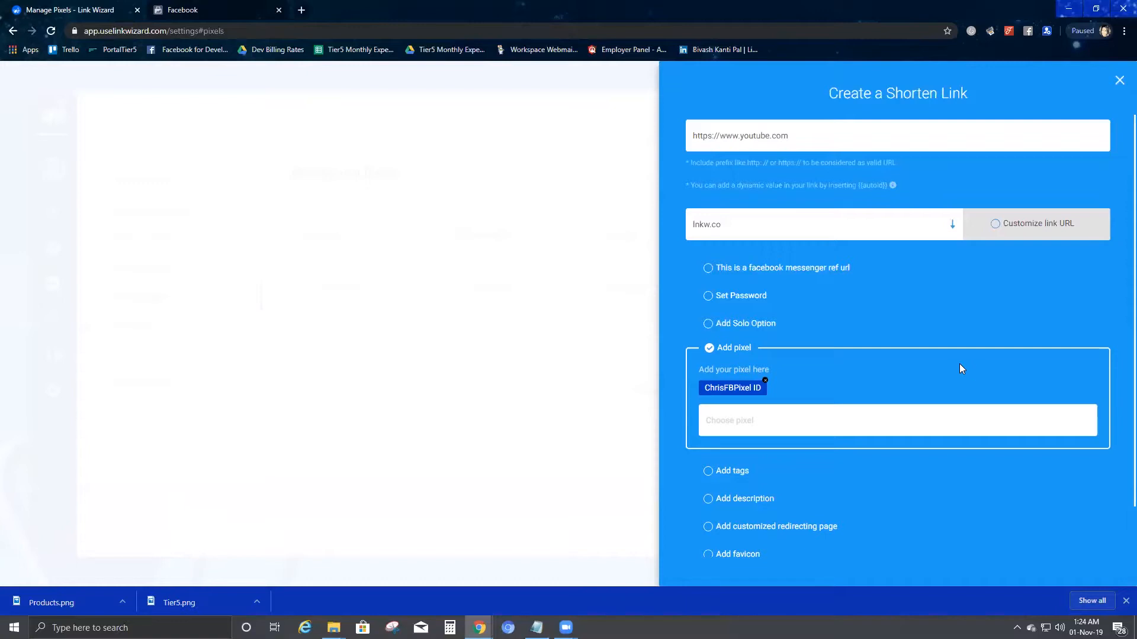
scroll(826, 394, down, 3)
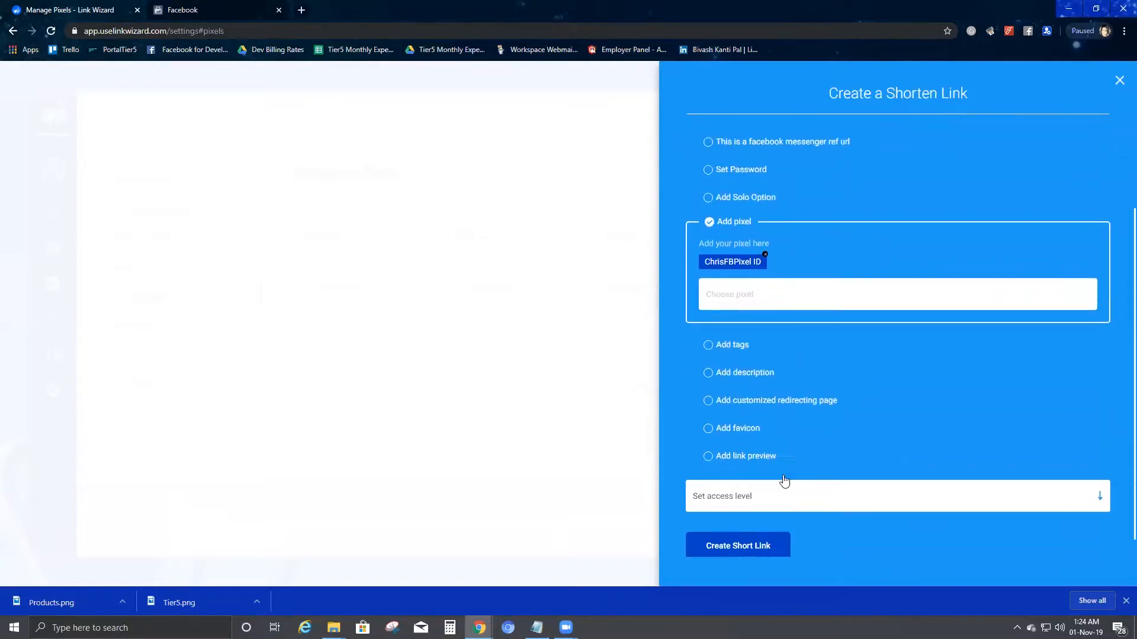
click(754, 526)
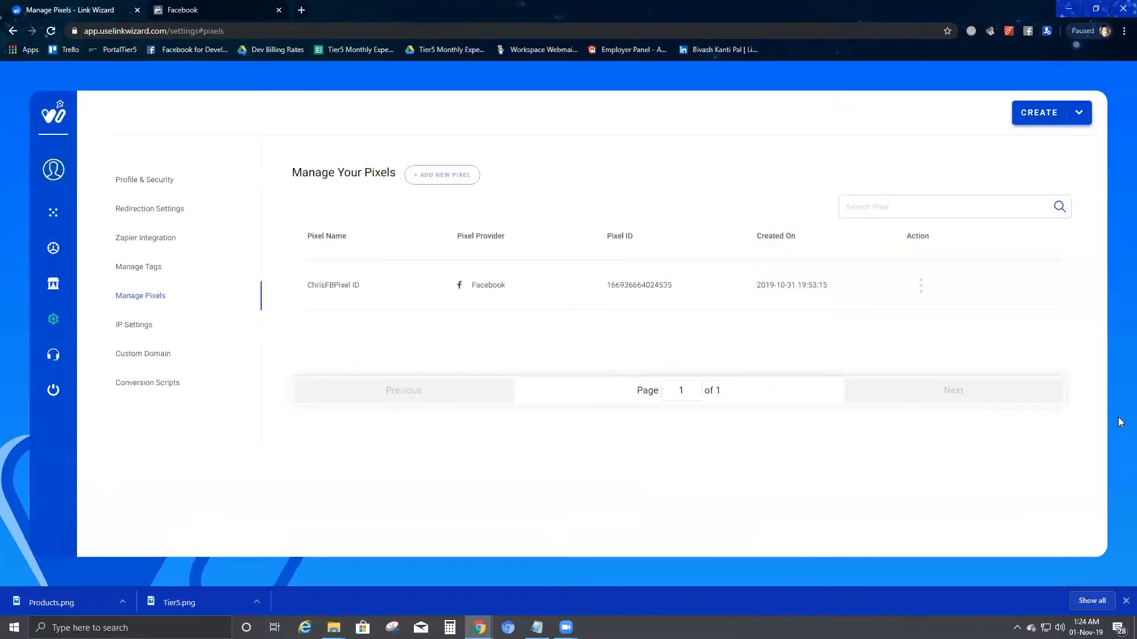
Step: Open the dashboard and check today's click count for the newly created short link
click(58, 257)
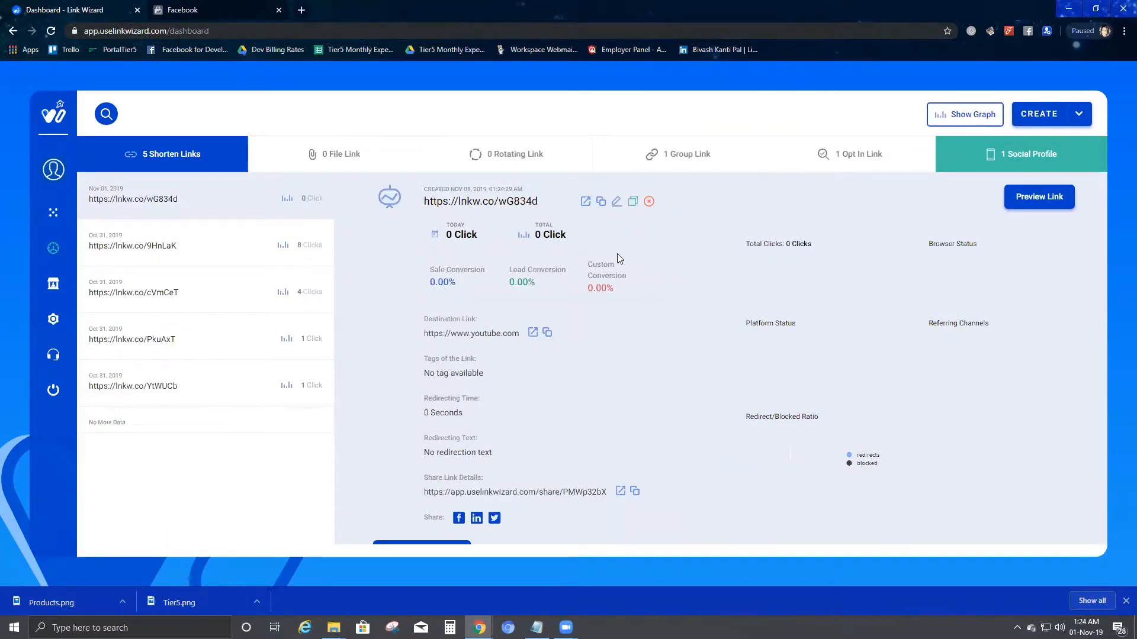
drag(445, 235, 508, 236)
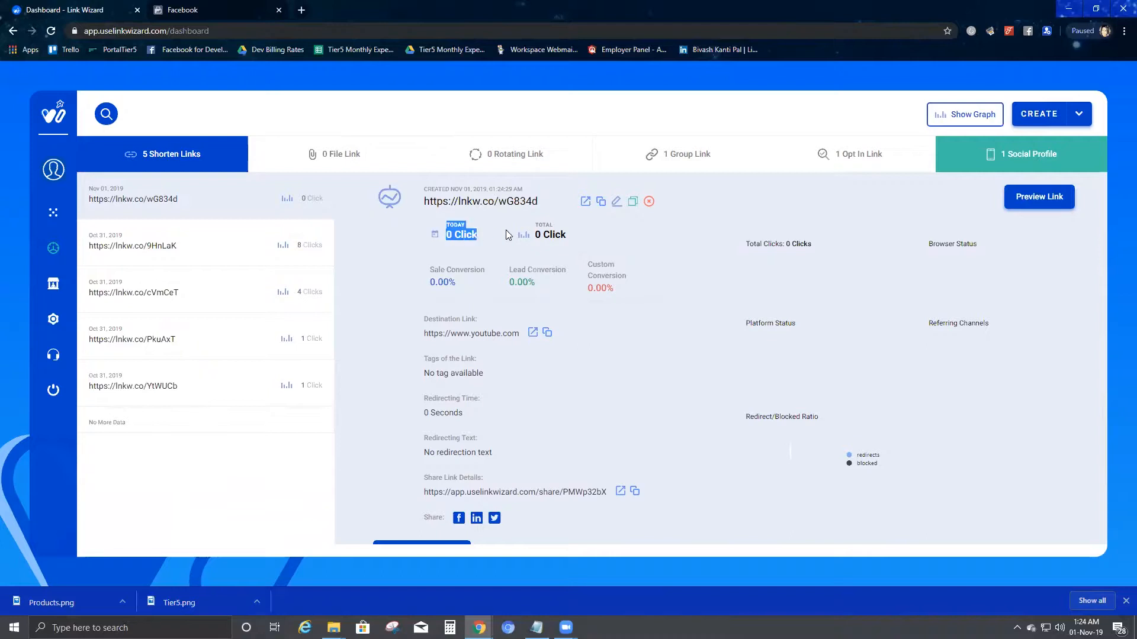
click(548, 232)
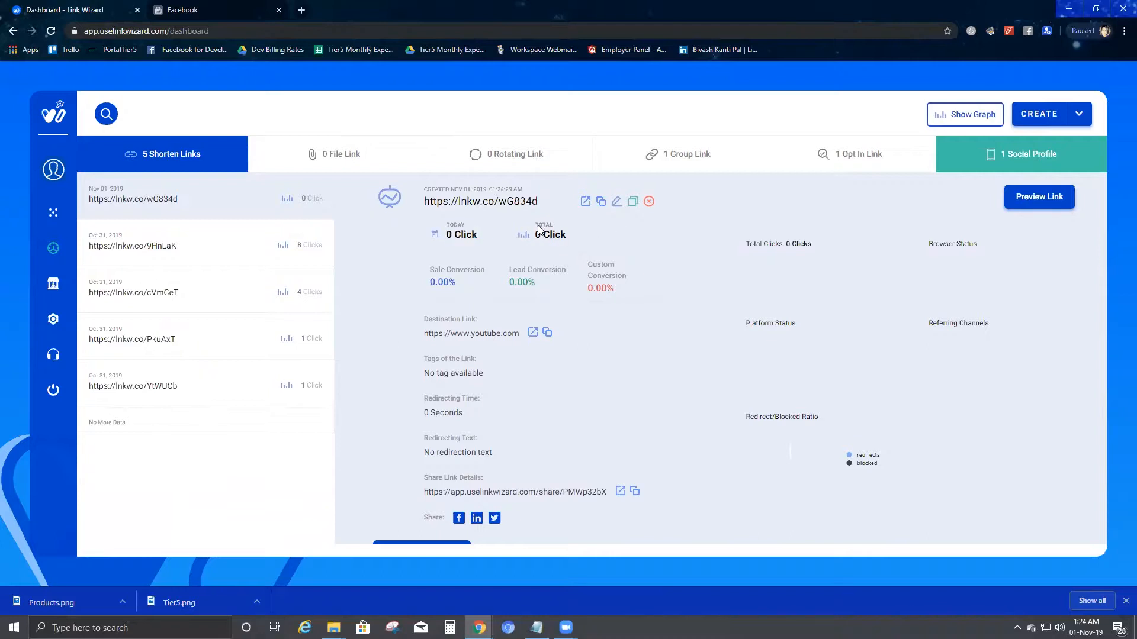
click(611, 282)
click(586, 202)
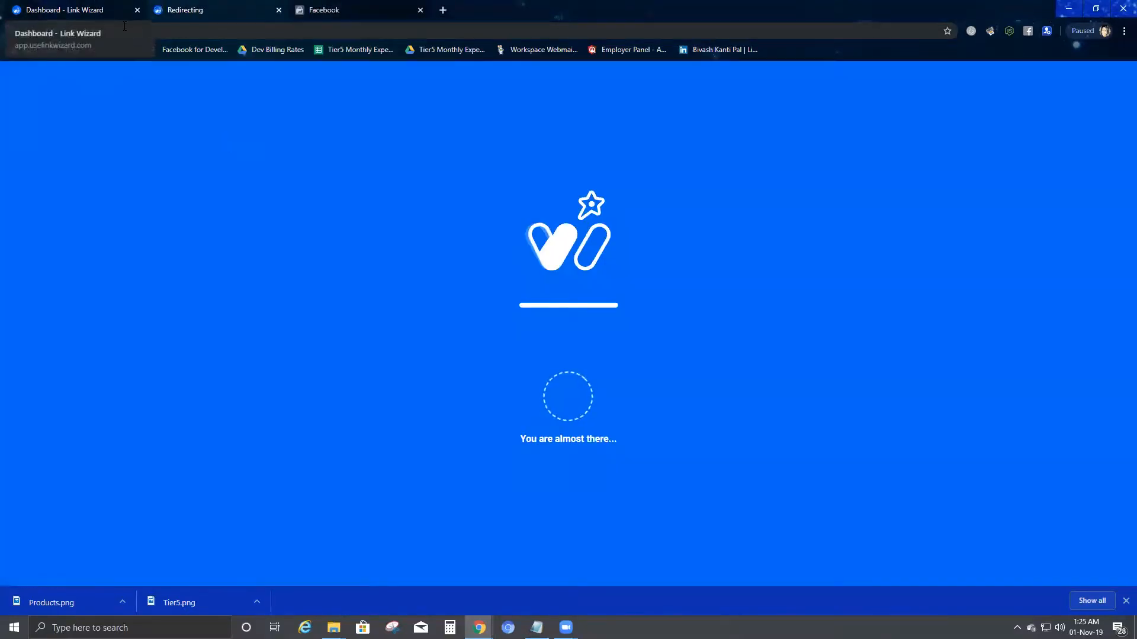
click(353, 11)
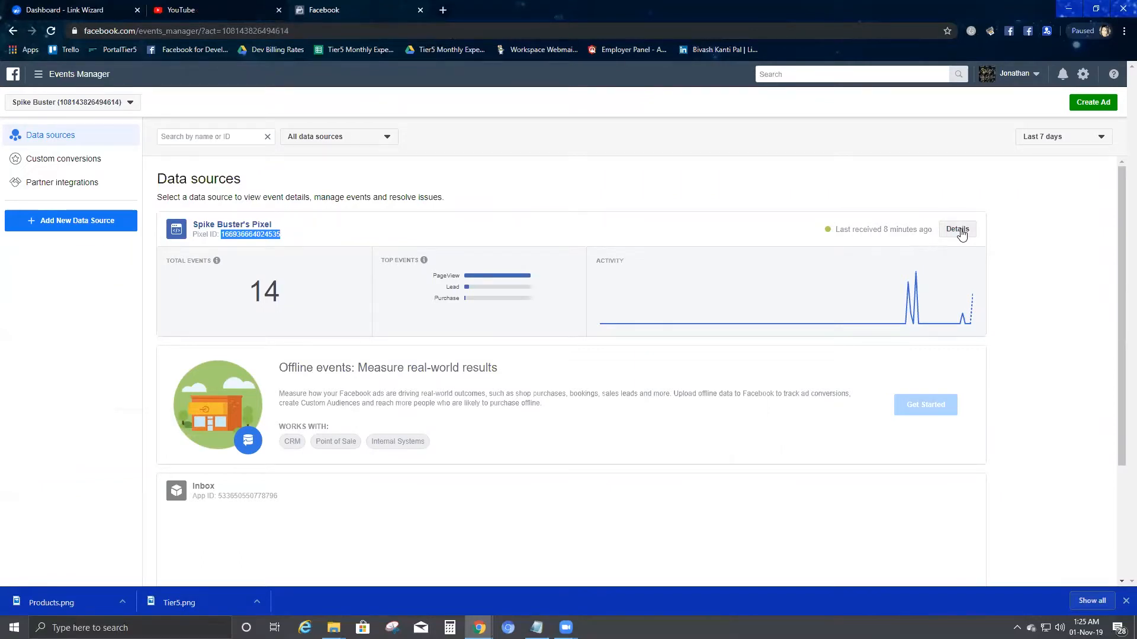
click(957, 230)
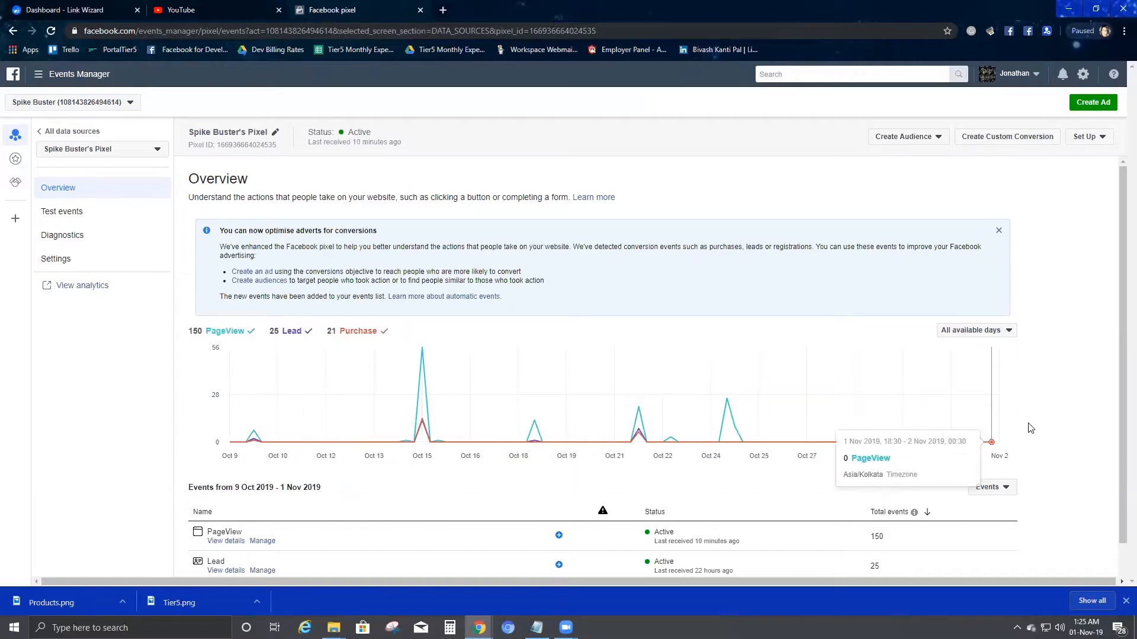
Step: Close the YouTube page, refresh the Link Wizard dashboard, and review the short link's click statistics and destination
click(237, 10)
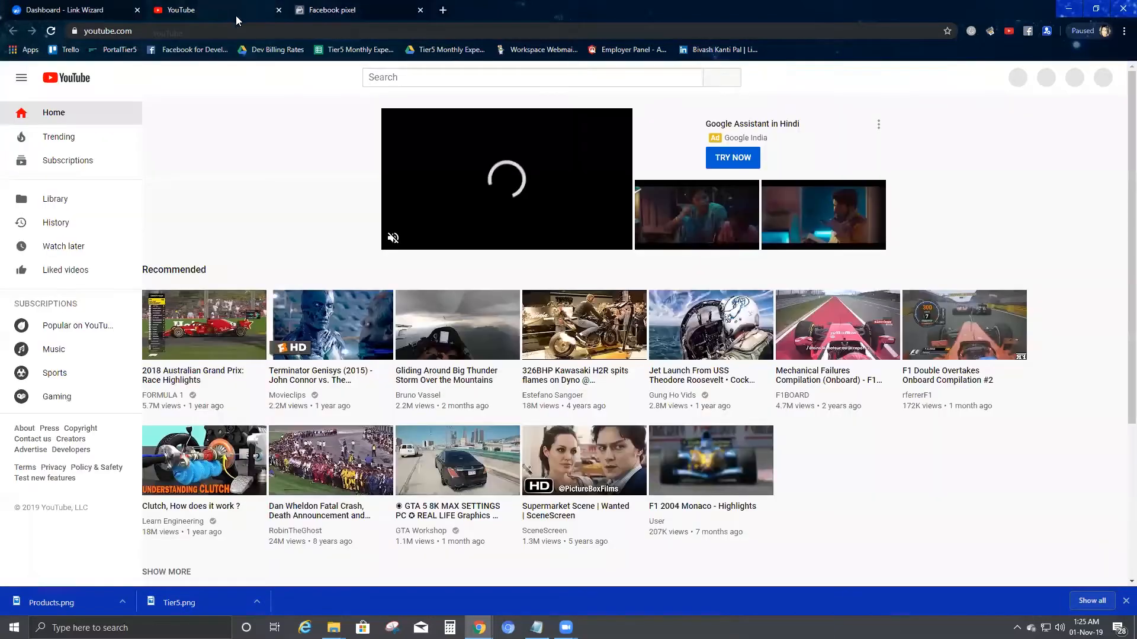
click(275, 11)
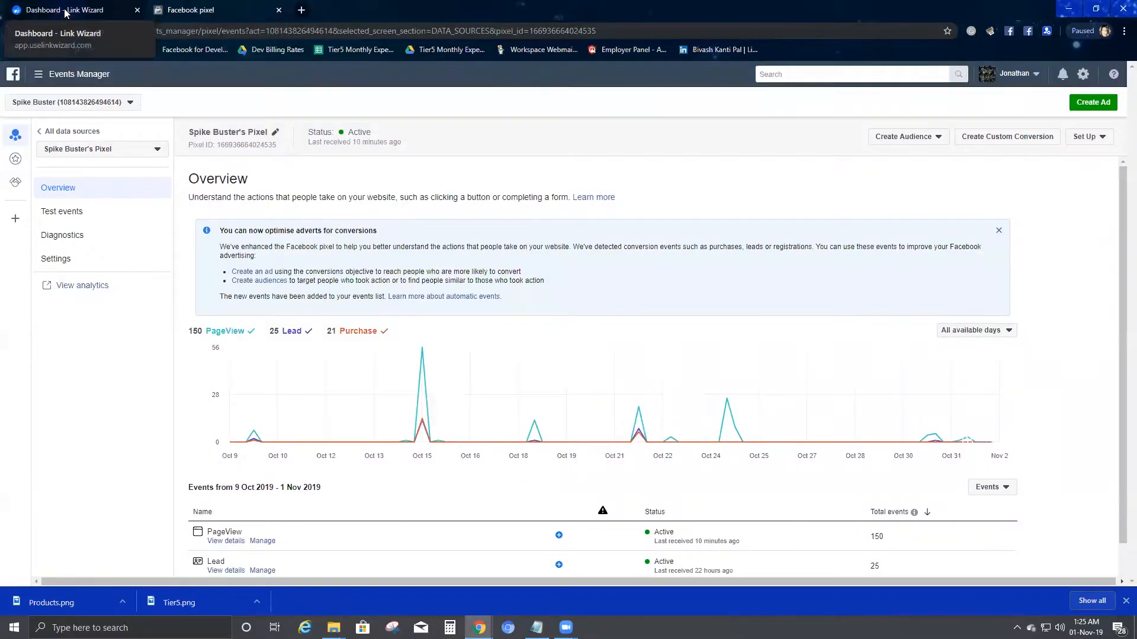
click(67, 12)
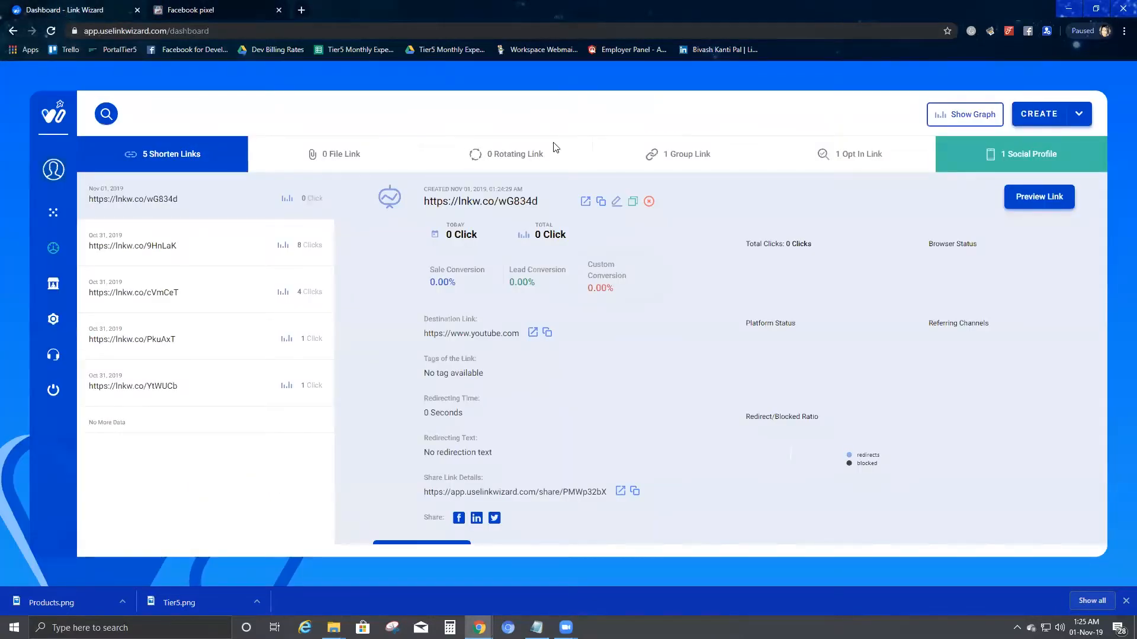
key(F5)
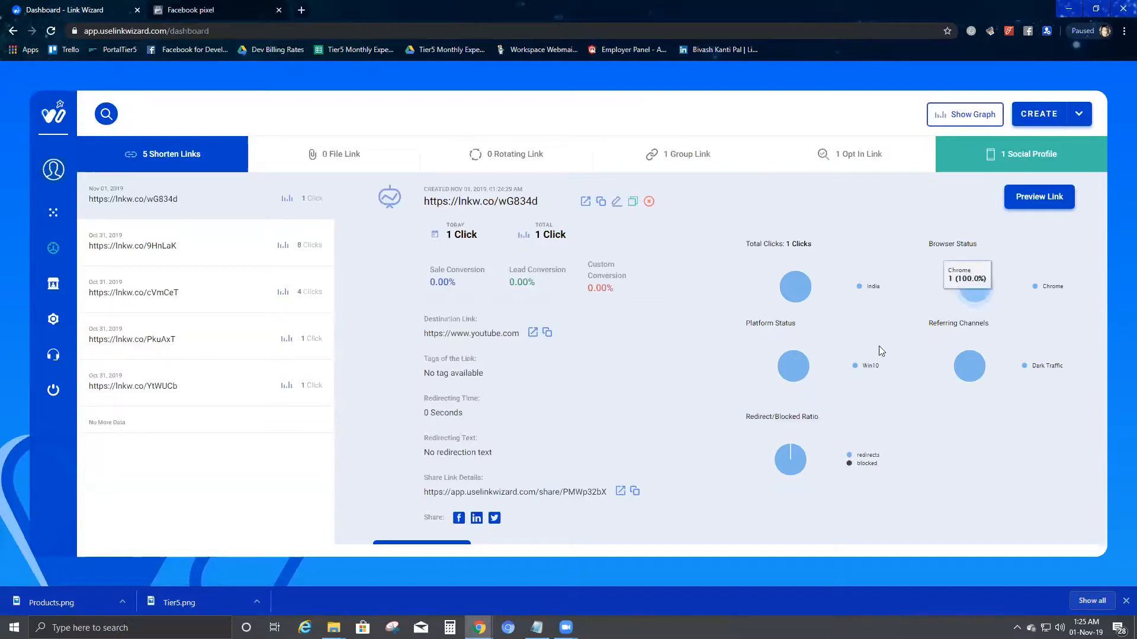
mouse_move(799, 437)
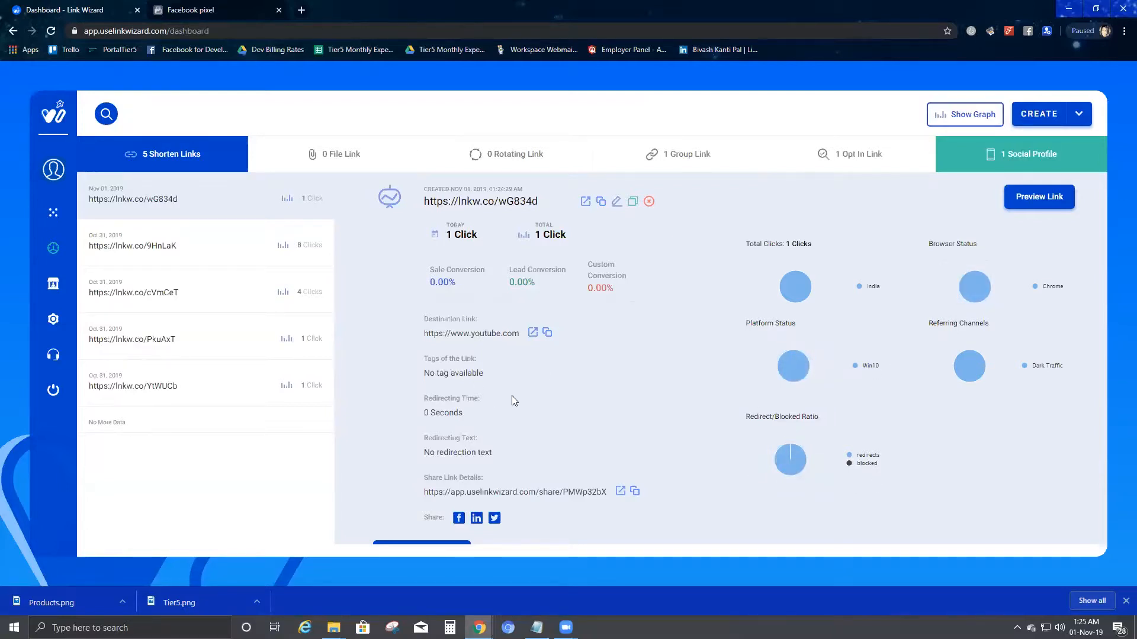
scroll(521, 414, down, 5)
scroll(557, 426, up, 5)
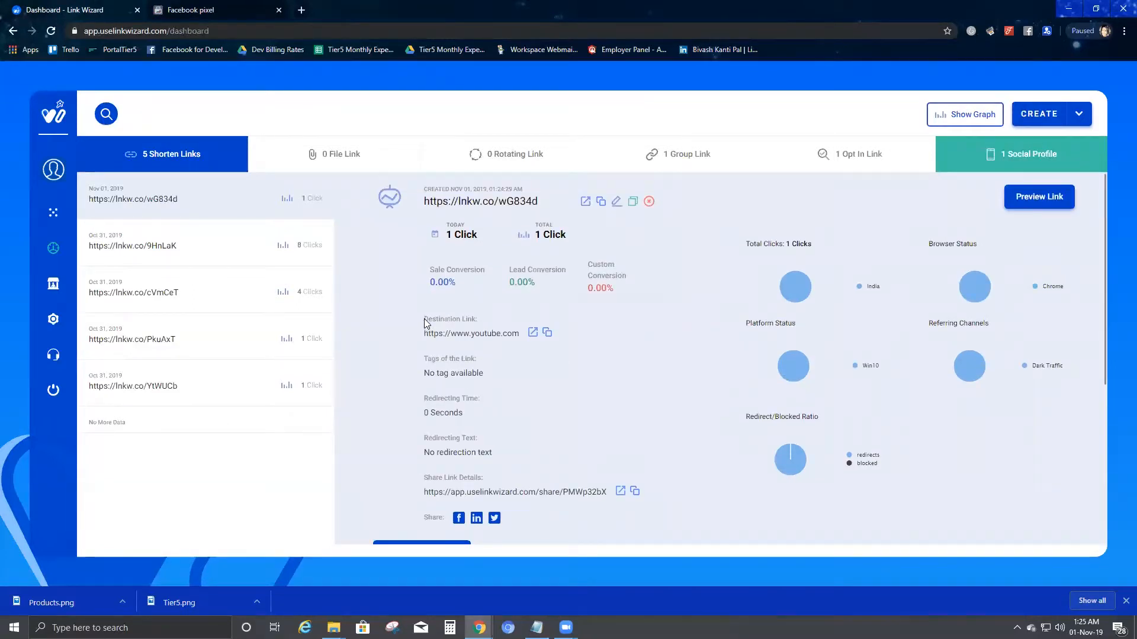
drag(424, 318, 479, 321)
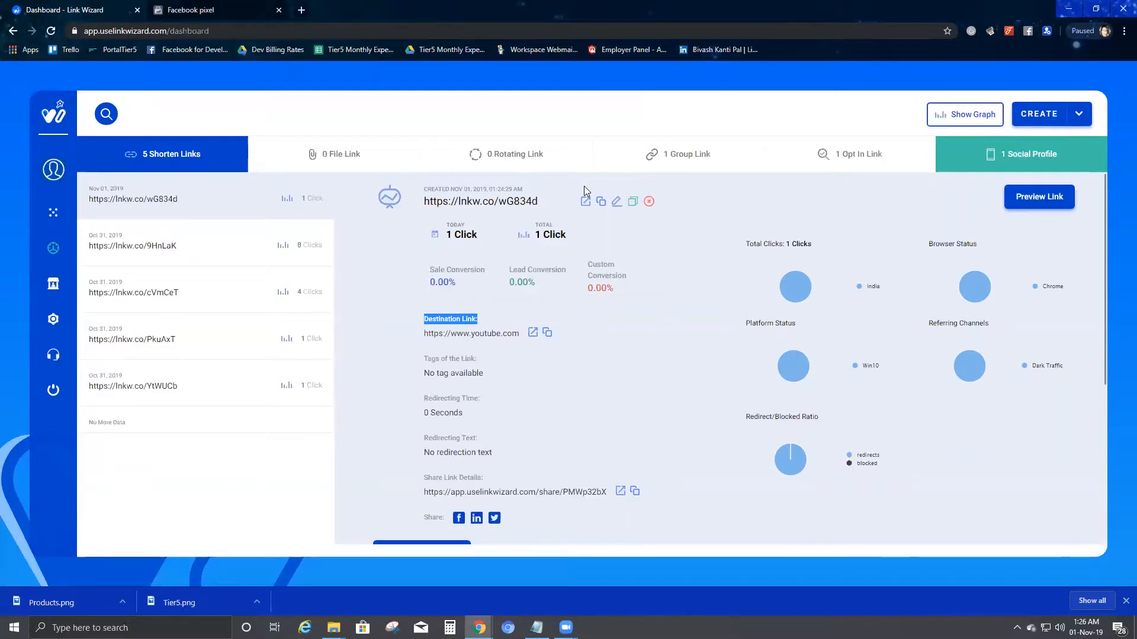
click(585, 202)
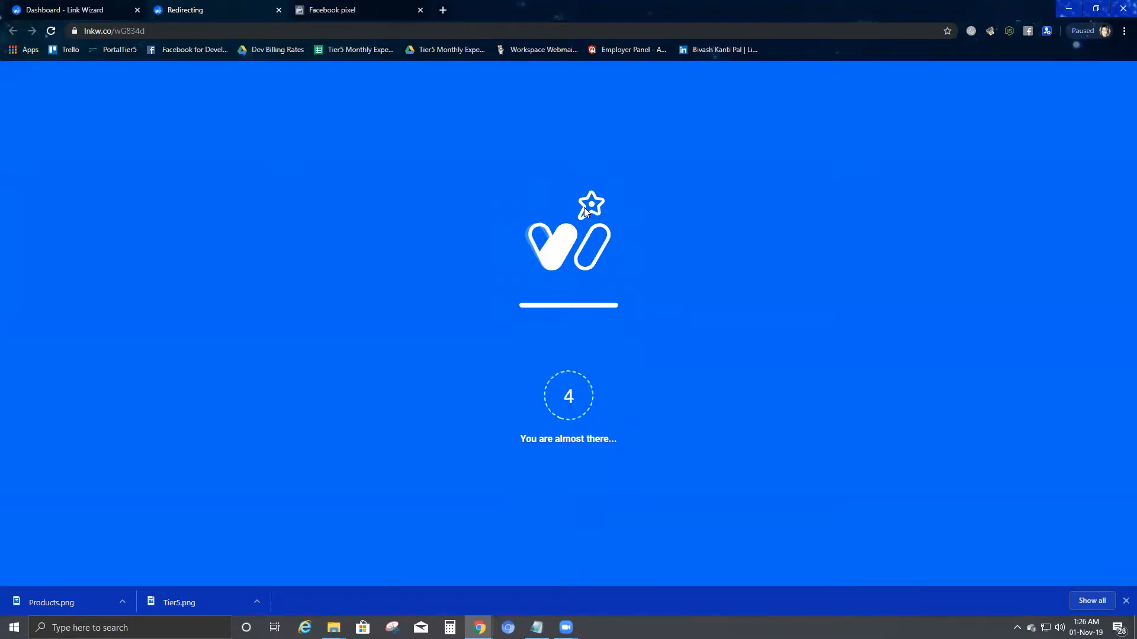
click(88, 10)
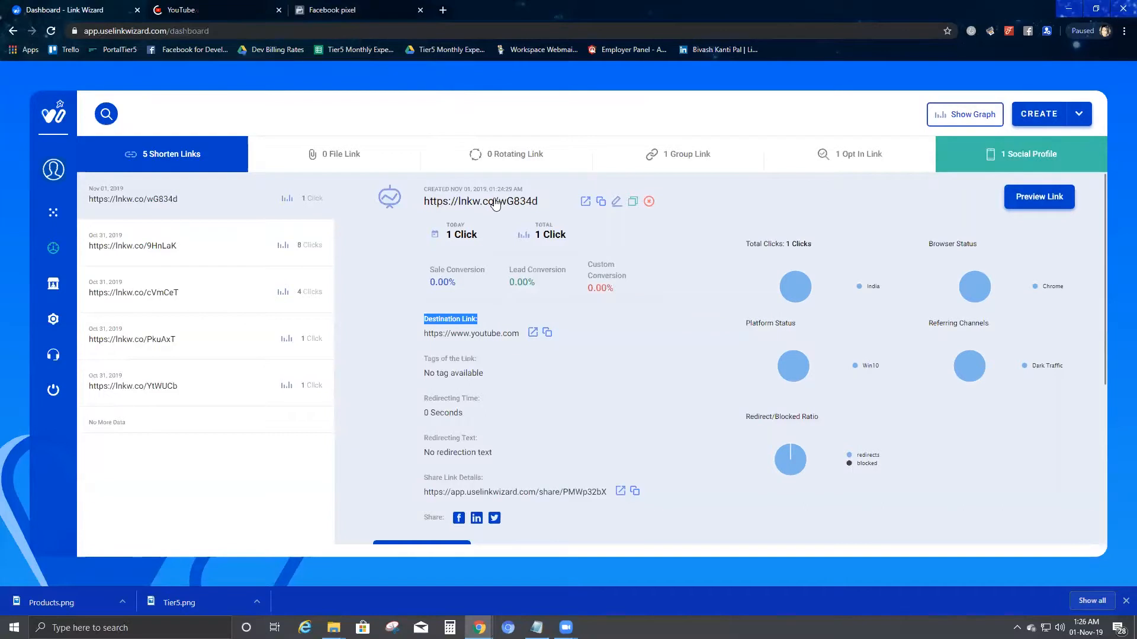
key(F5)
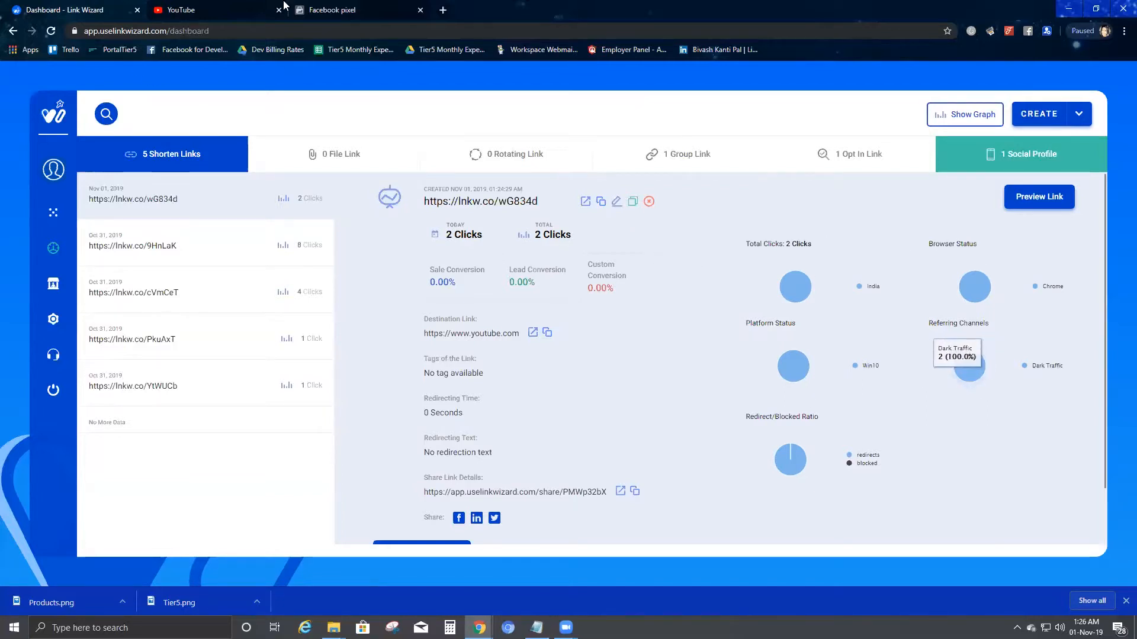
Step: Reload the pixel's overview in Facebook Events Manager and inspect the PageView and Lead activity details and the PageView setup
click(339, 12)
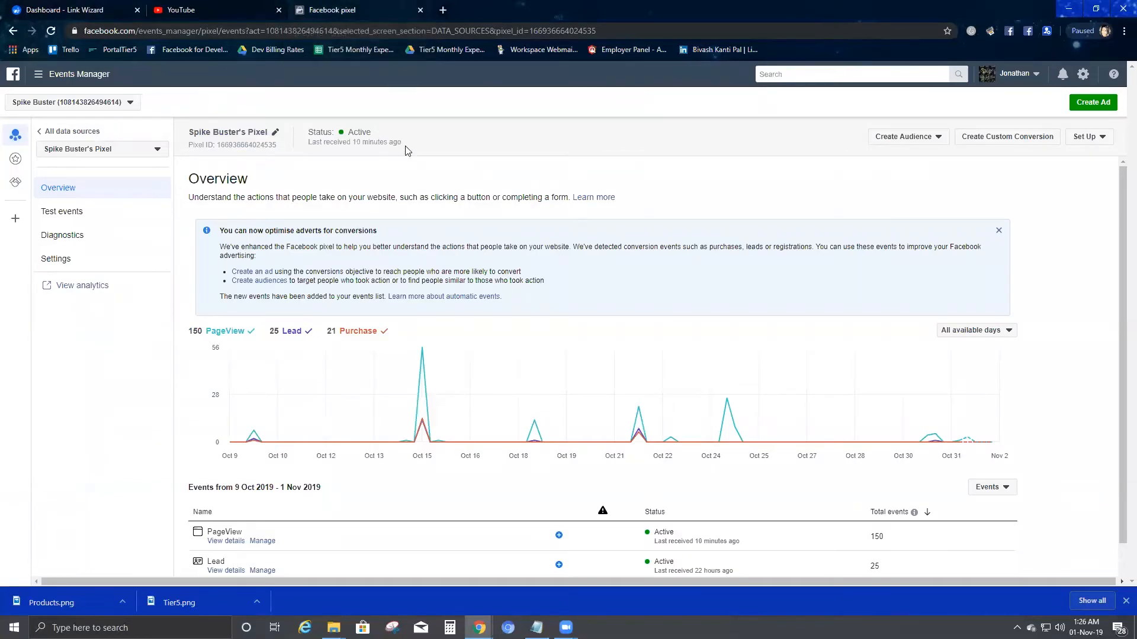
click(51, 31)
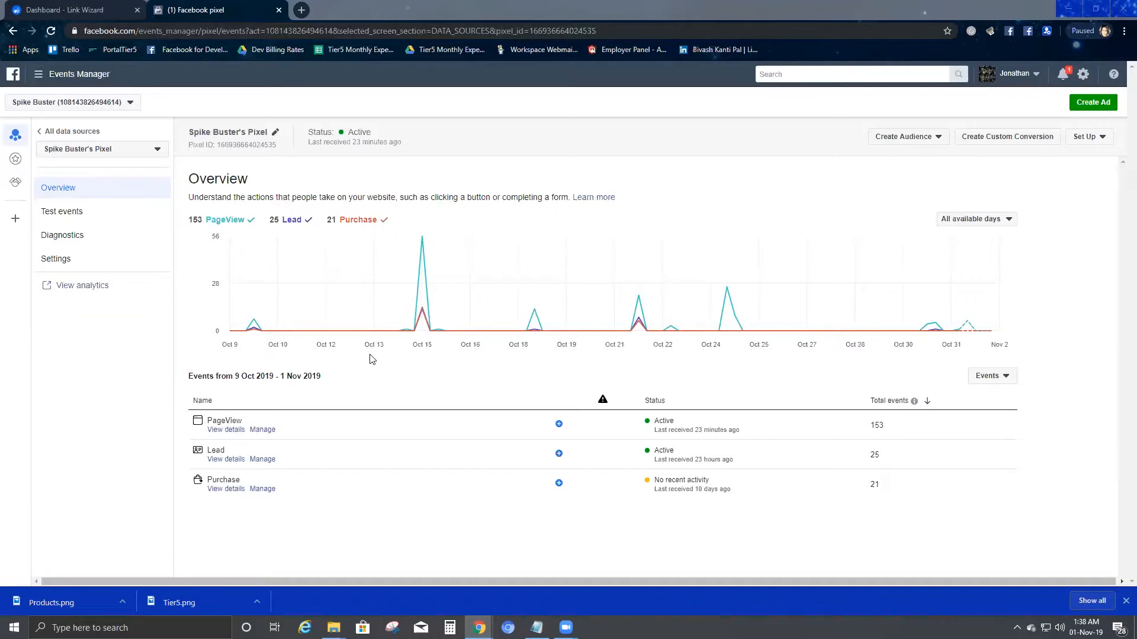
click(225, 430)
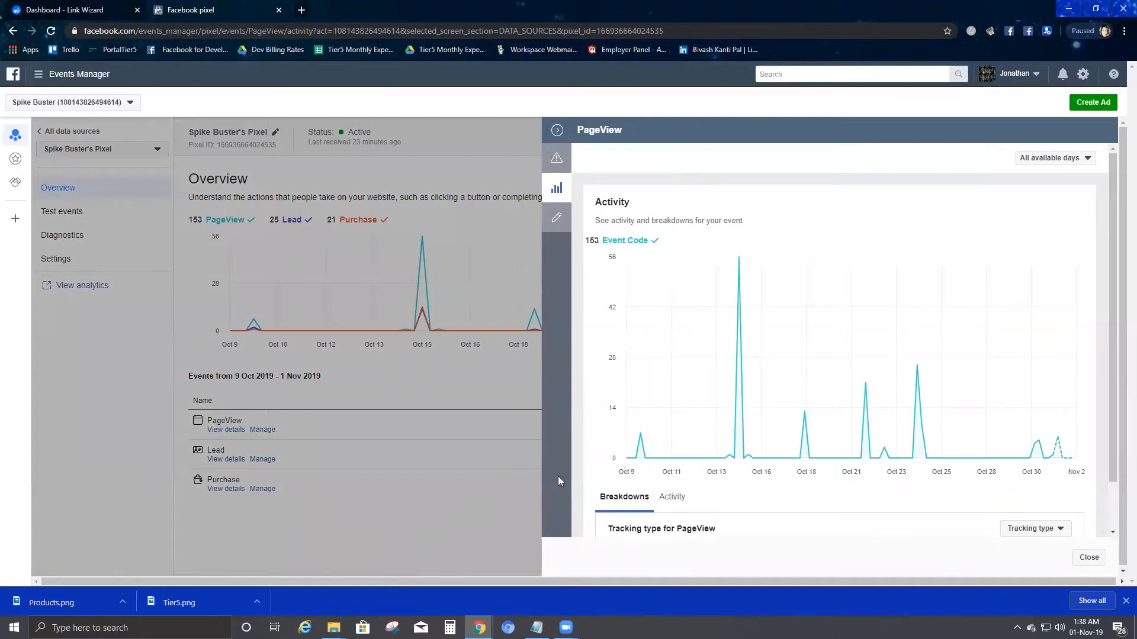
click(428, 535)
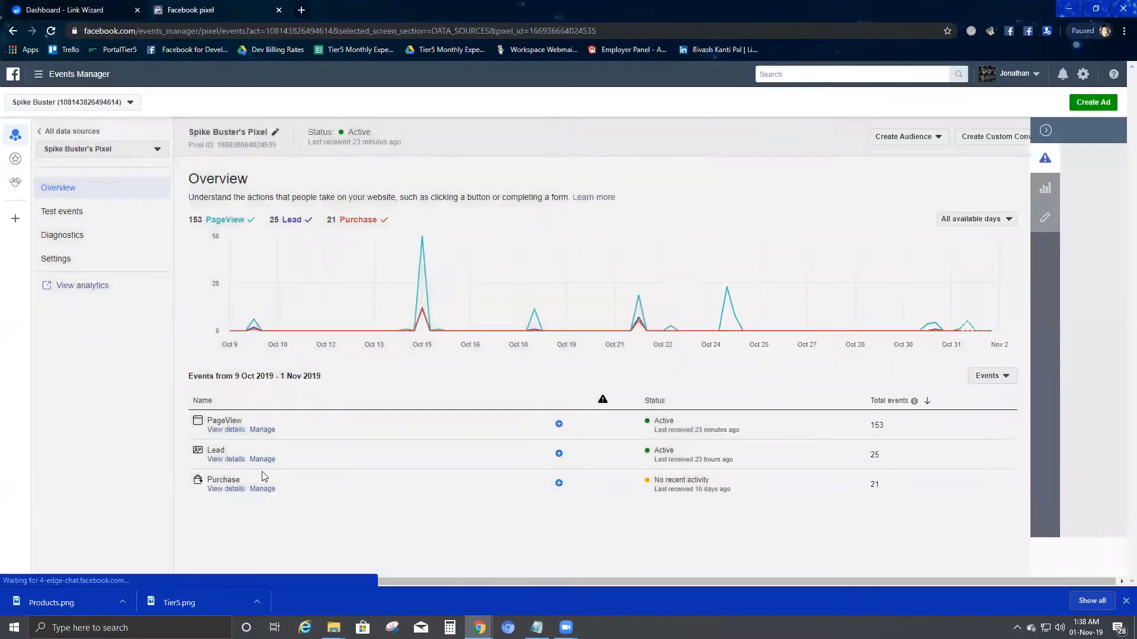
click(217, 461)
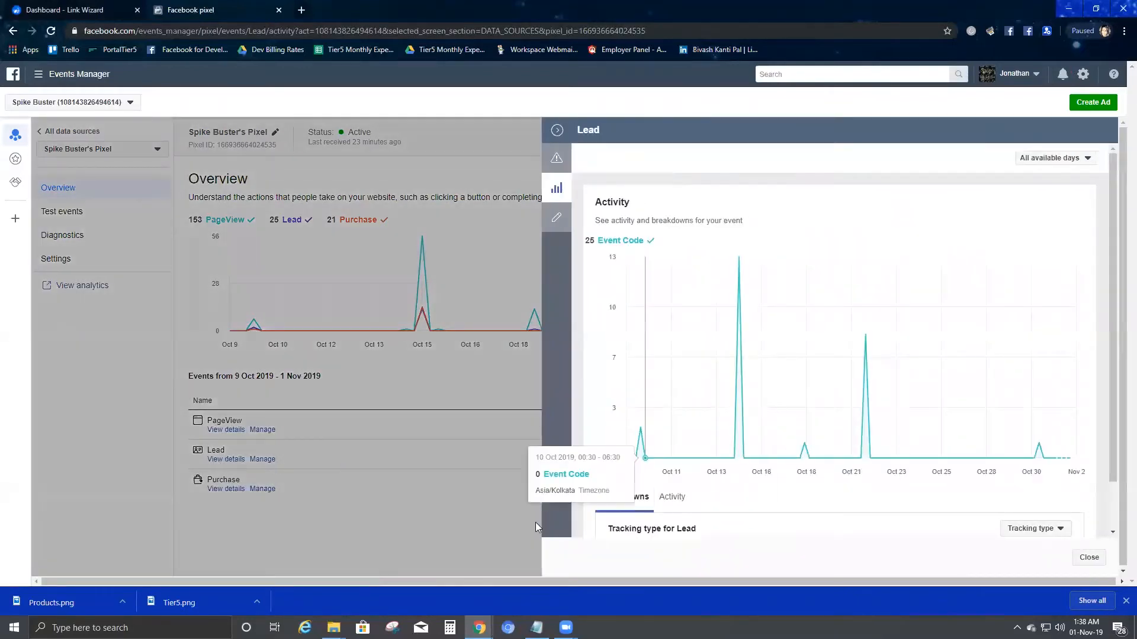
click(291, 495)
click(262, 430)
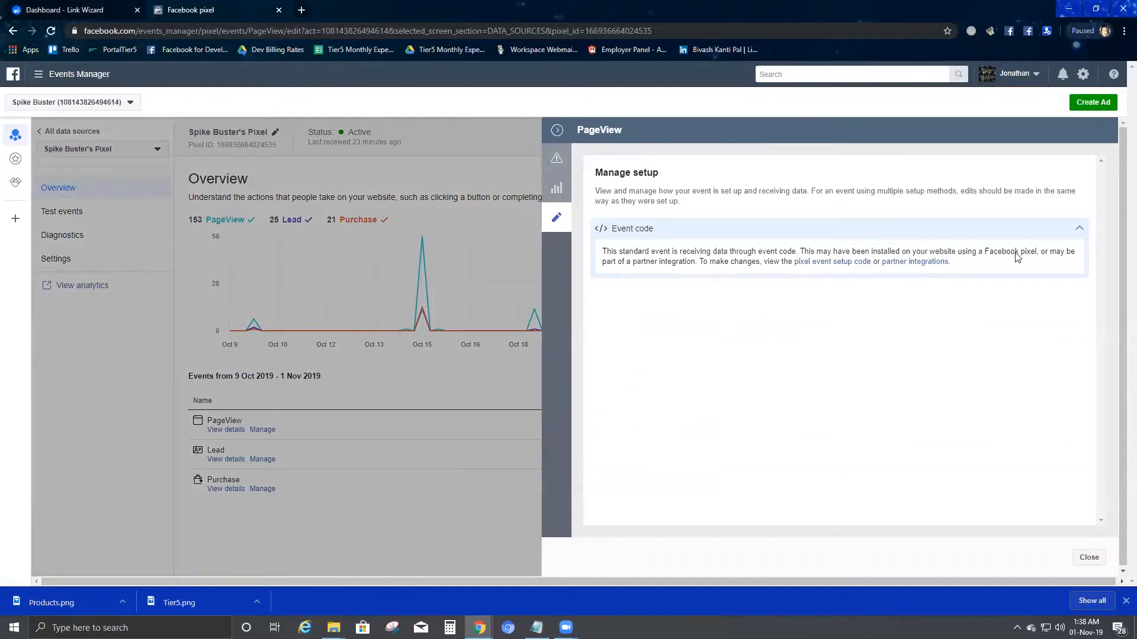
click(418, 495)
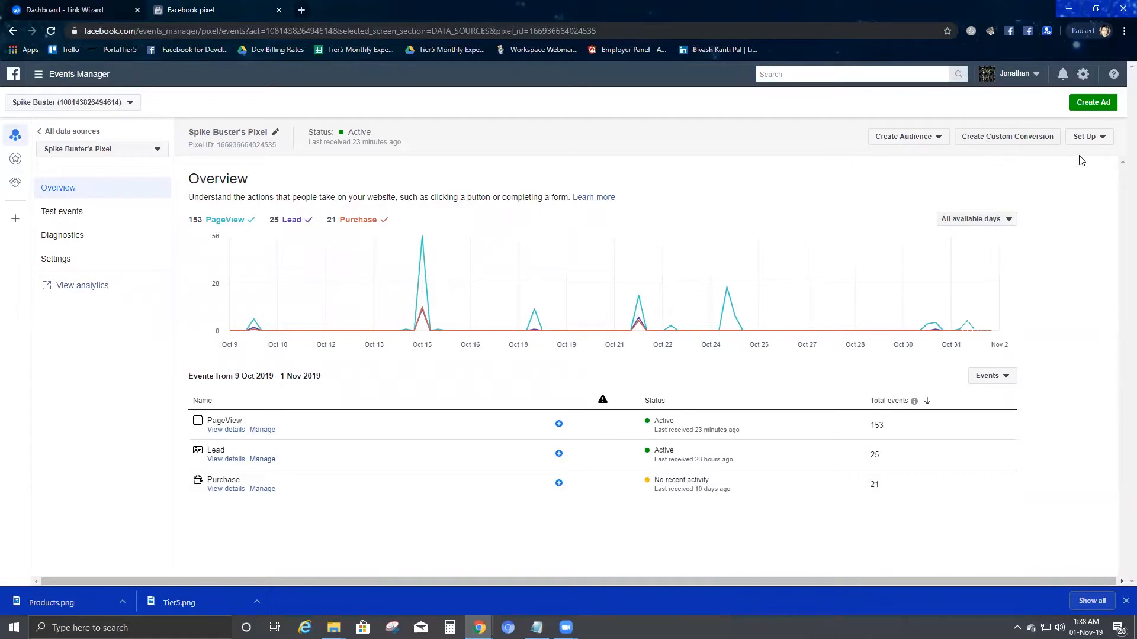
Step: Set the date range of the pixel's event overview to Today
drag(930, 218, 997, 226)
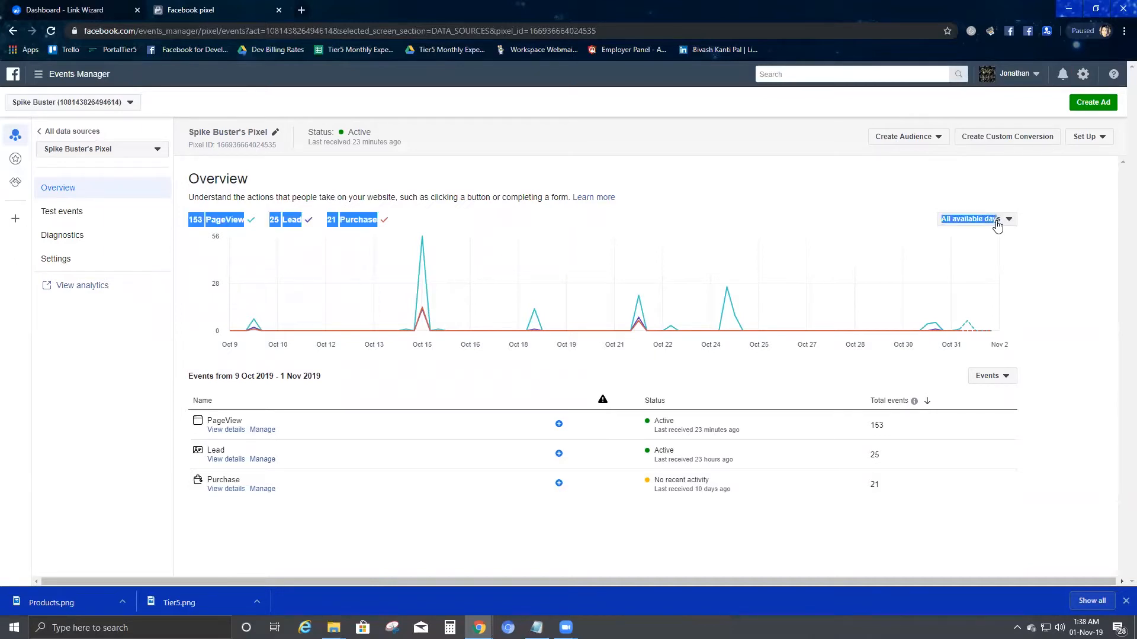
click(1040, 233)
click(1009, 220)
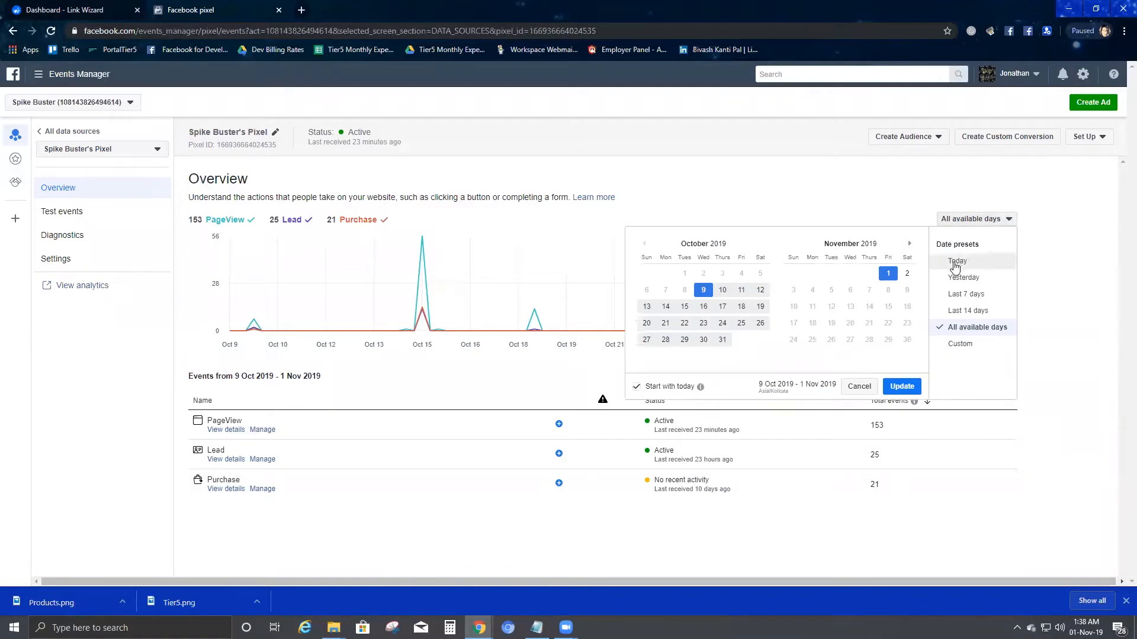
click(956, 263)
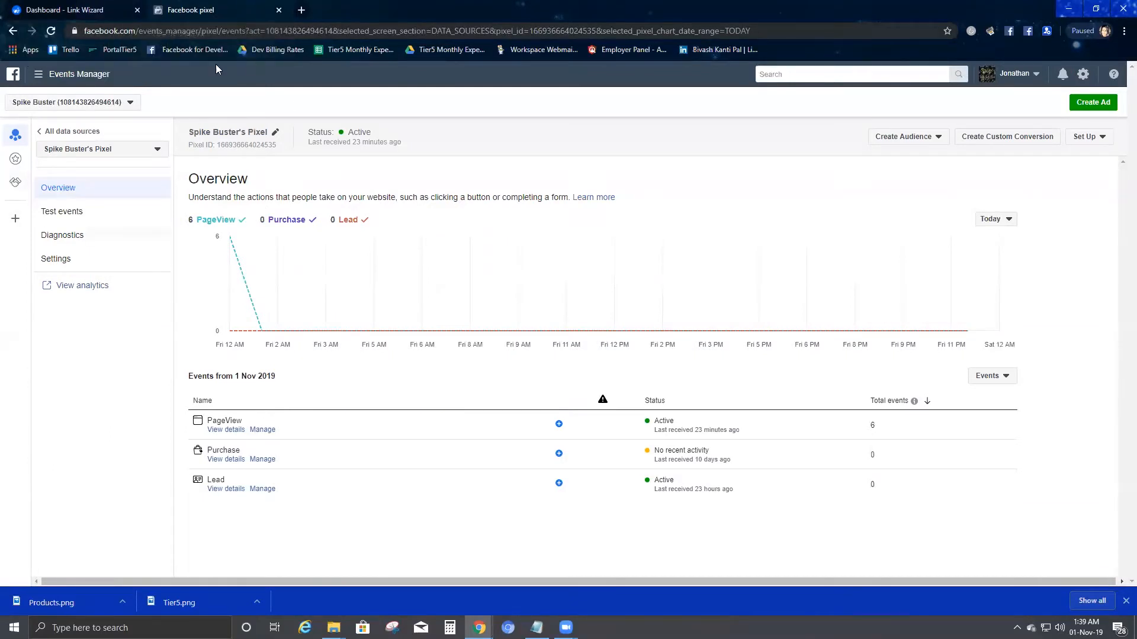
Step: Switch back to Link Wizard and start a new pixel in the pixel settings with provider Custom and name Christestcustom
click(110, 13)
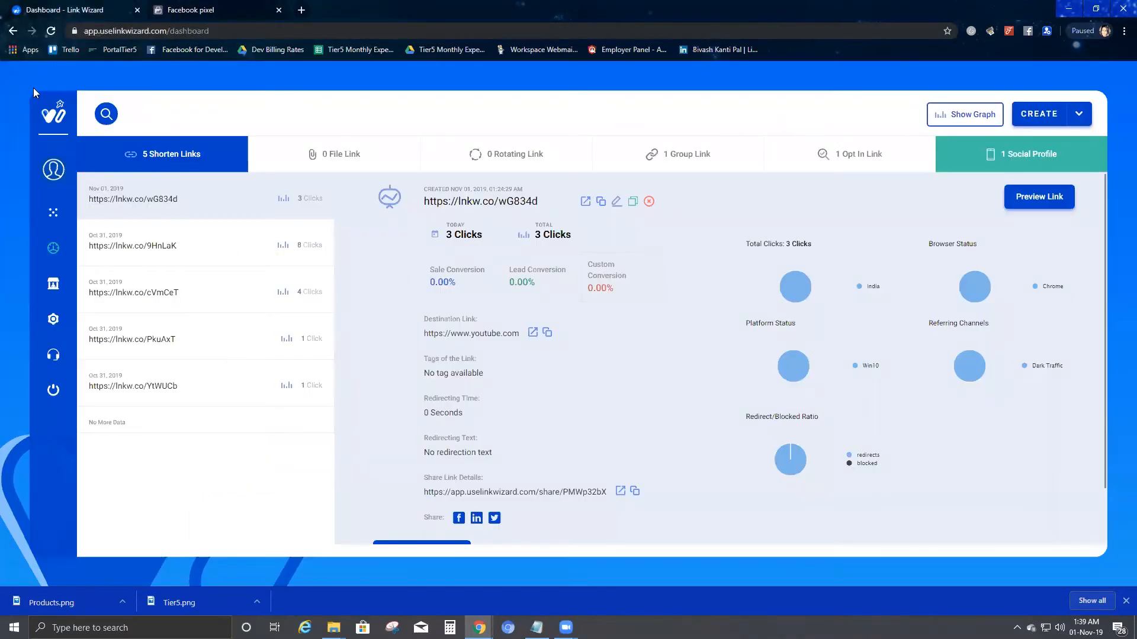
click(56, 321)
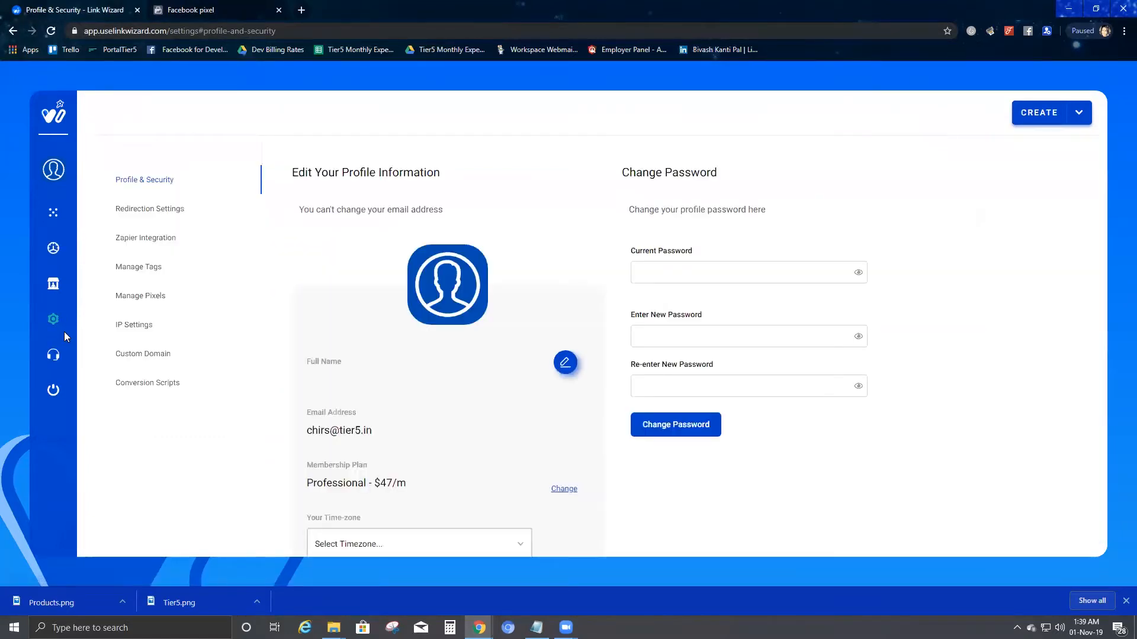
click(146, 301)
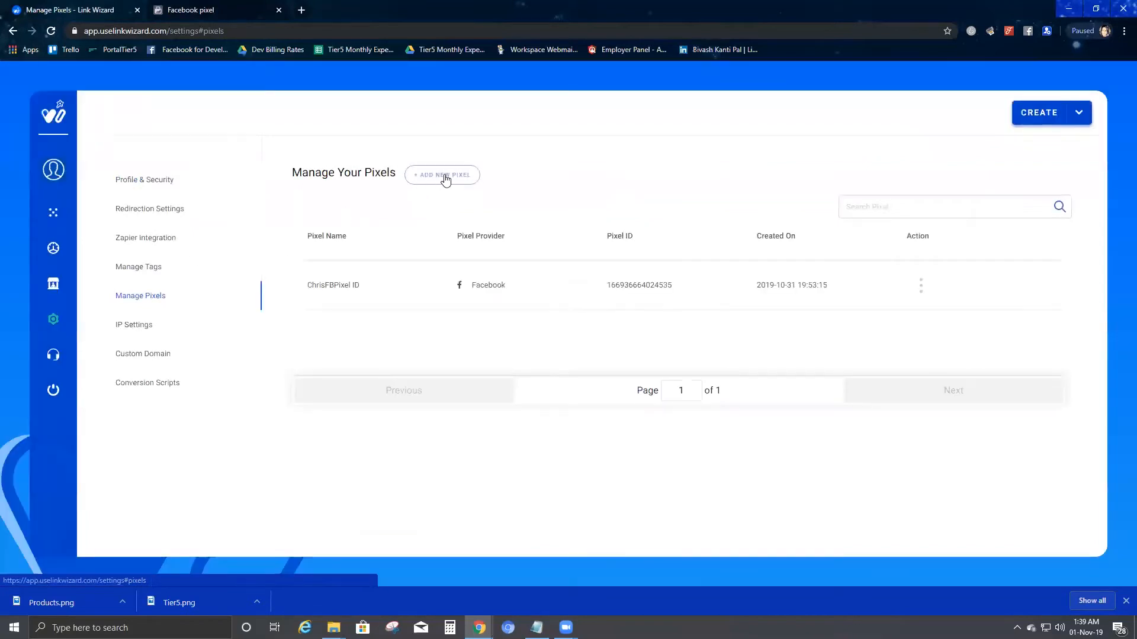
click(444, 176)
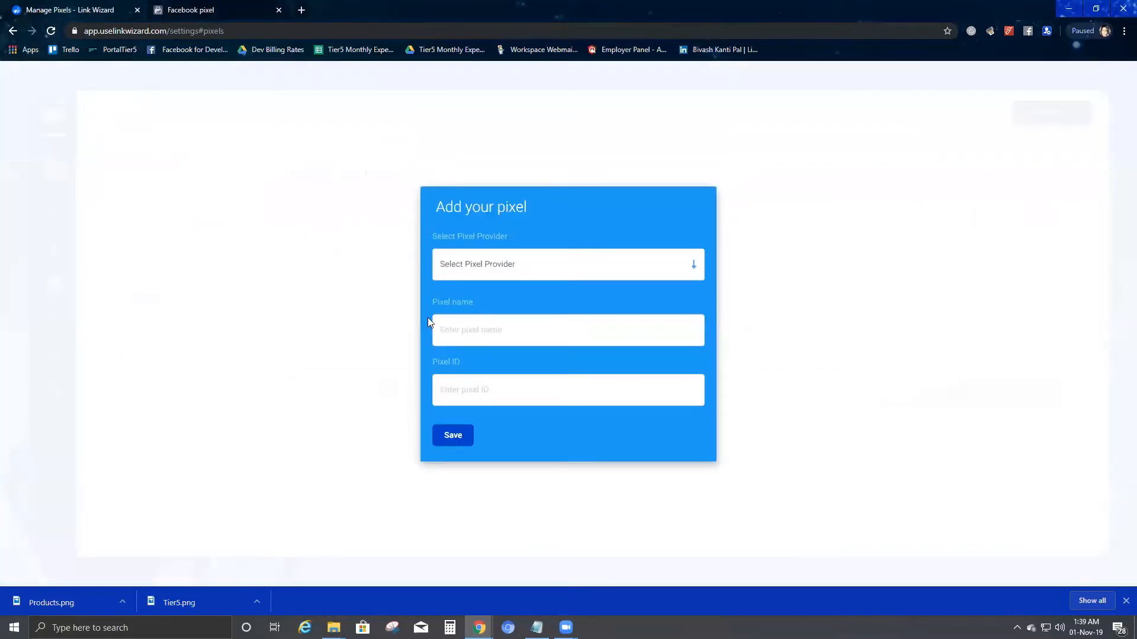
click(695, 269)
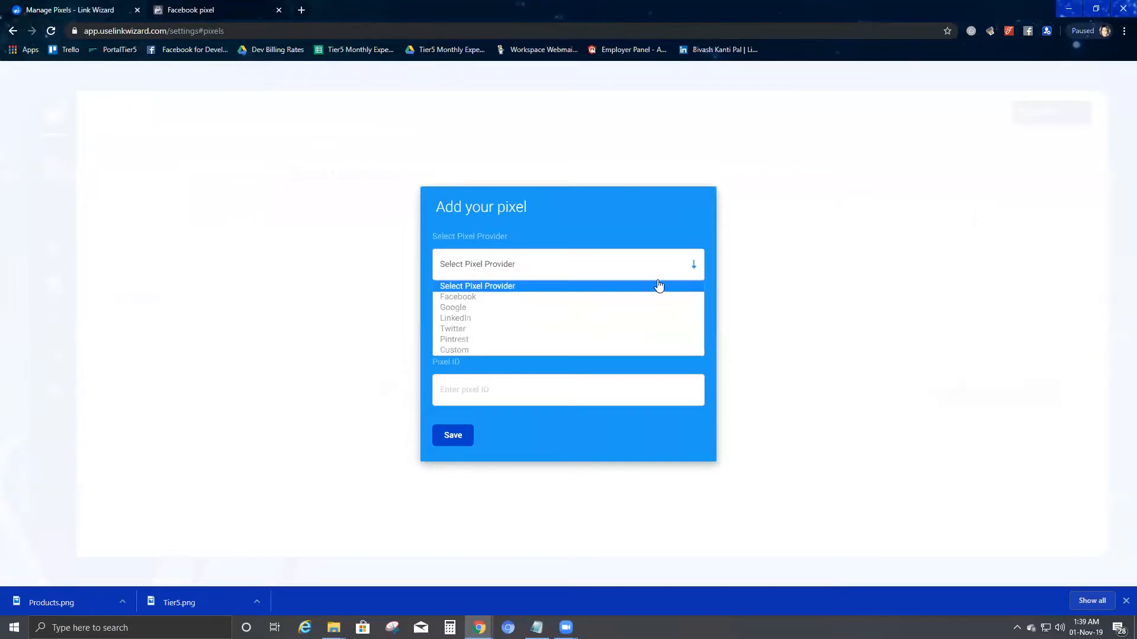
click(522, 352)
click(486, 312)
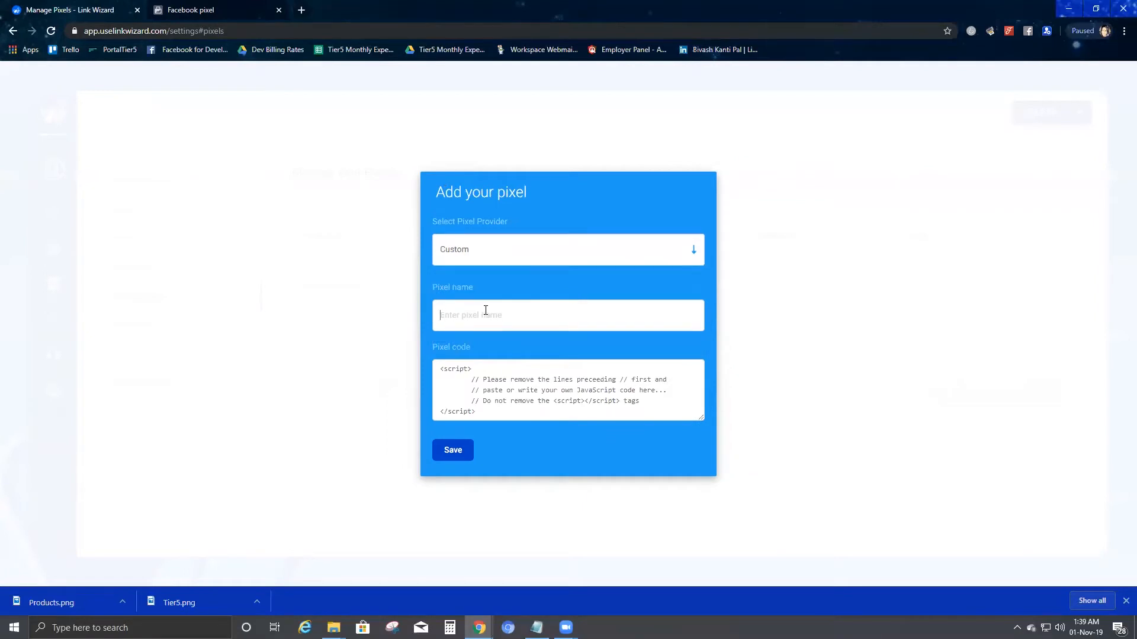
text(Christestcustom)
Step: Replace the placeholder comments in the pixel code with alert("Hello! I am an alert box!"); from the Notepad note, and save the pixel
key(alt+Tab)
key(alt+Tab)
key(alt+Tab)
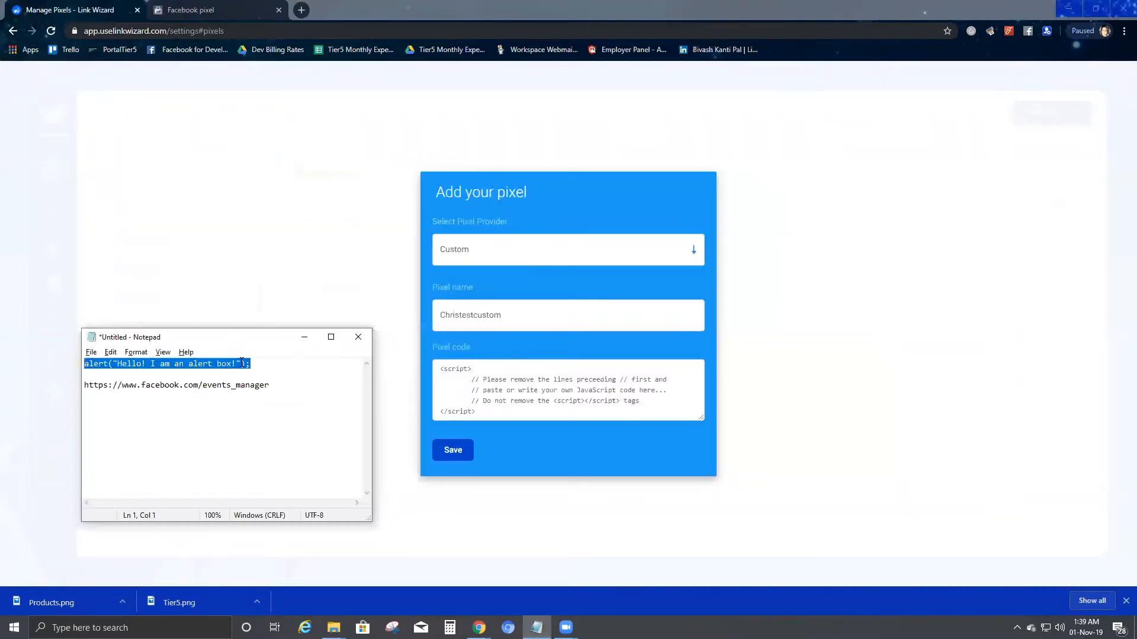
key(alt+Tab)
key(alt+Tab)
click(562, 391)
drag(639, 401, 473, 379)
key(BackSpace)
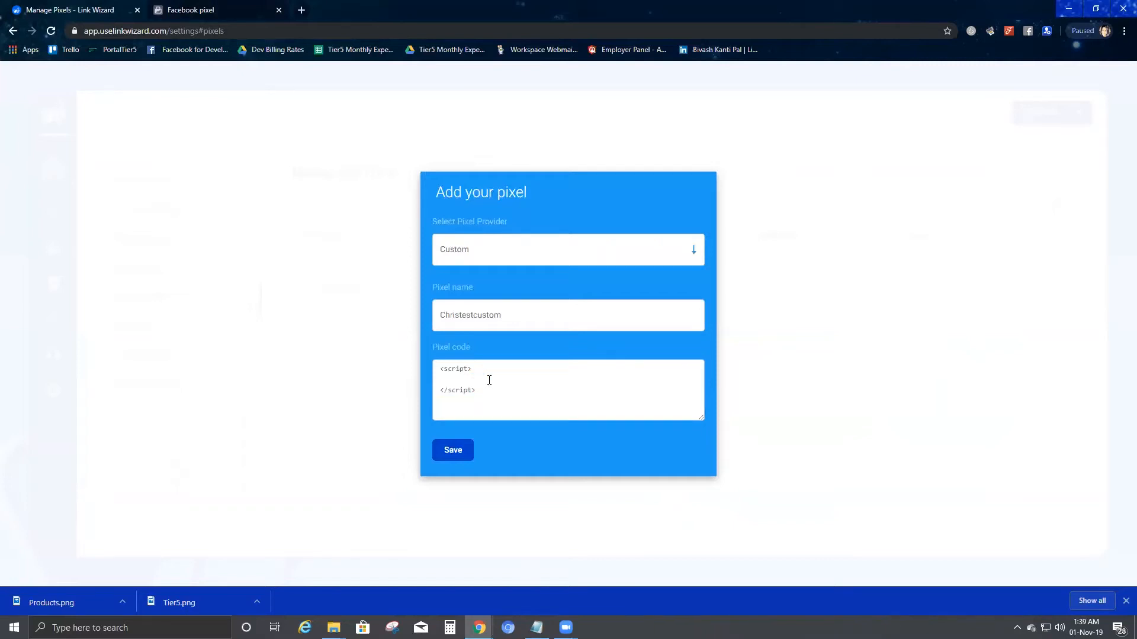
text(alert("Hello! I am an alert box!");)
click(454, 451)
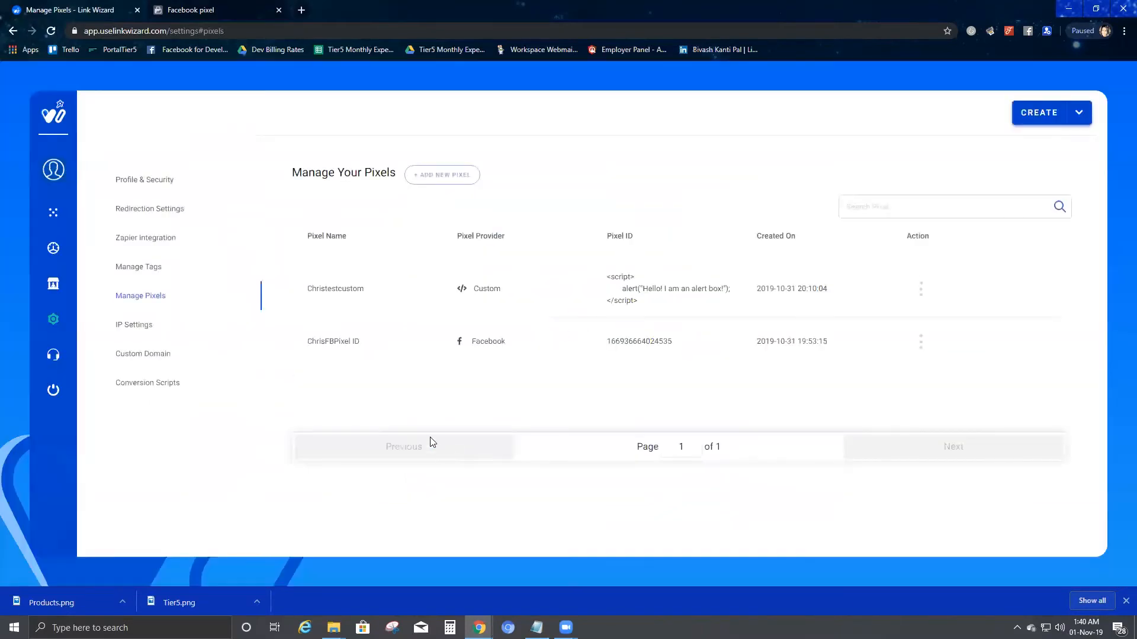
click(920, 289)
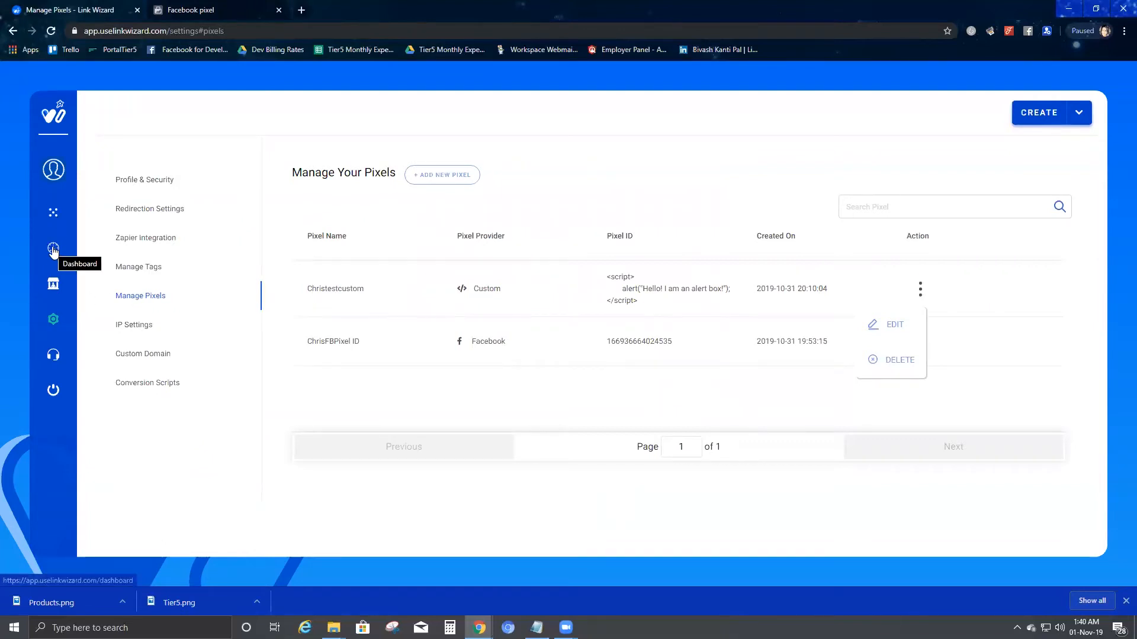
click(1078, 120)
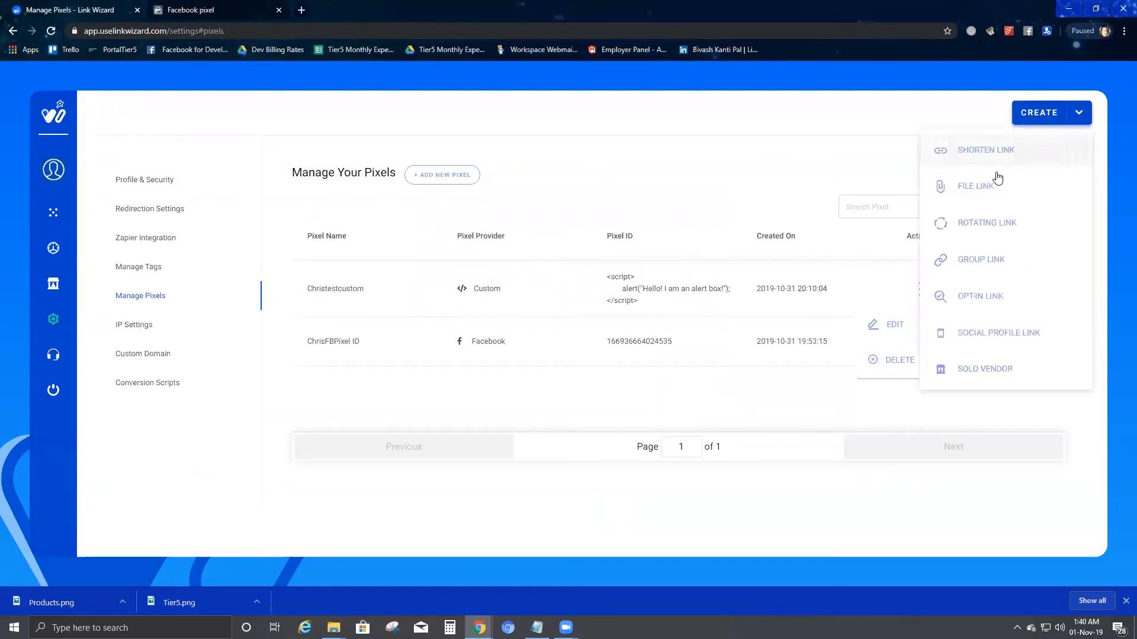
click(959, 148)
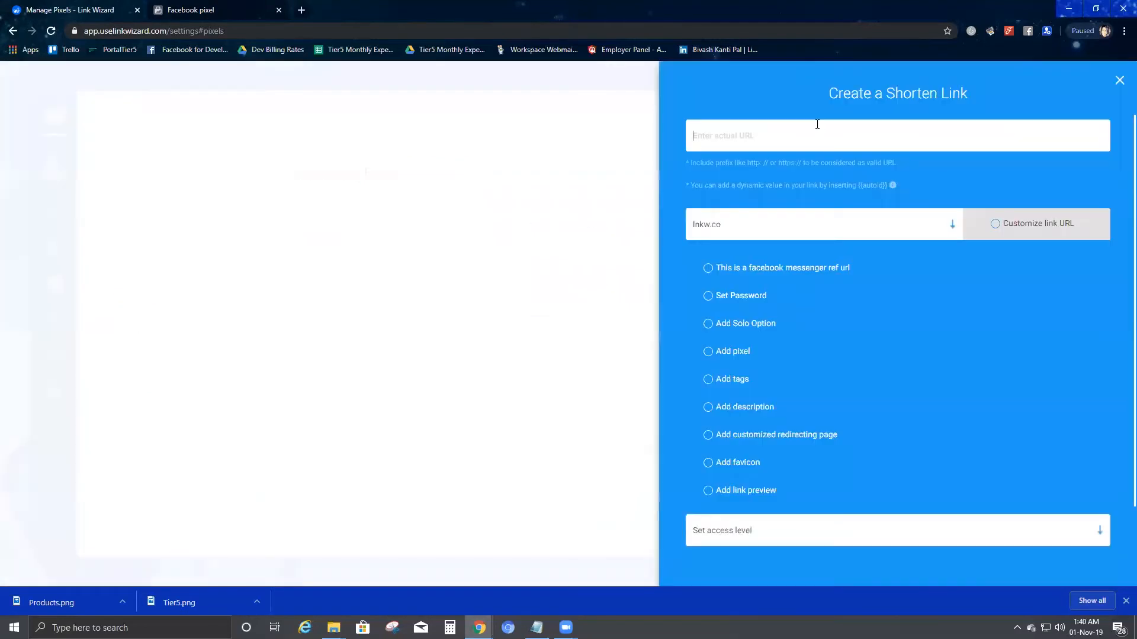
text(ttps://www.google com)
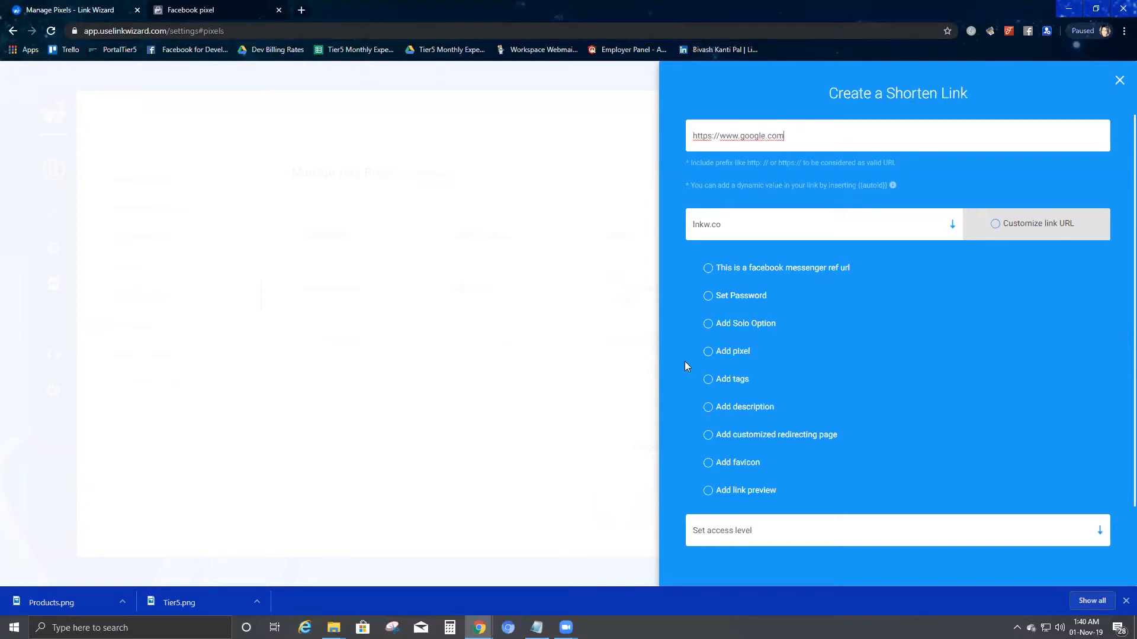
Step: Attach the custom pixel Christestcustom to the link and create the short link
click(708, 352)
click(759, 404)
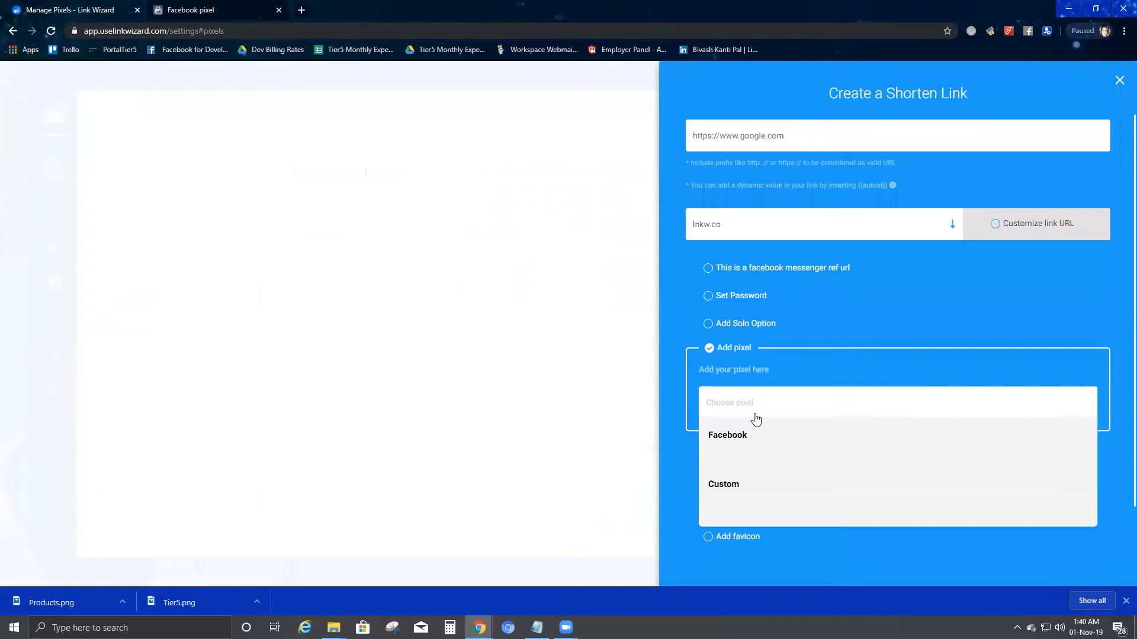
click(762, 511)
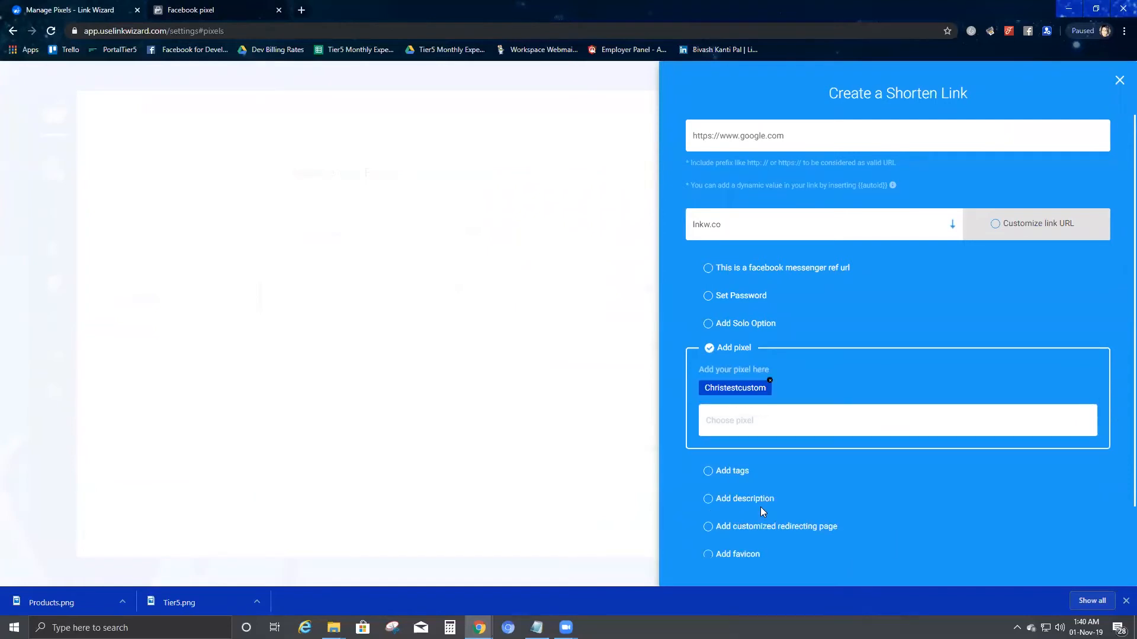
scroll(942, 511, down, 3)
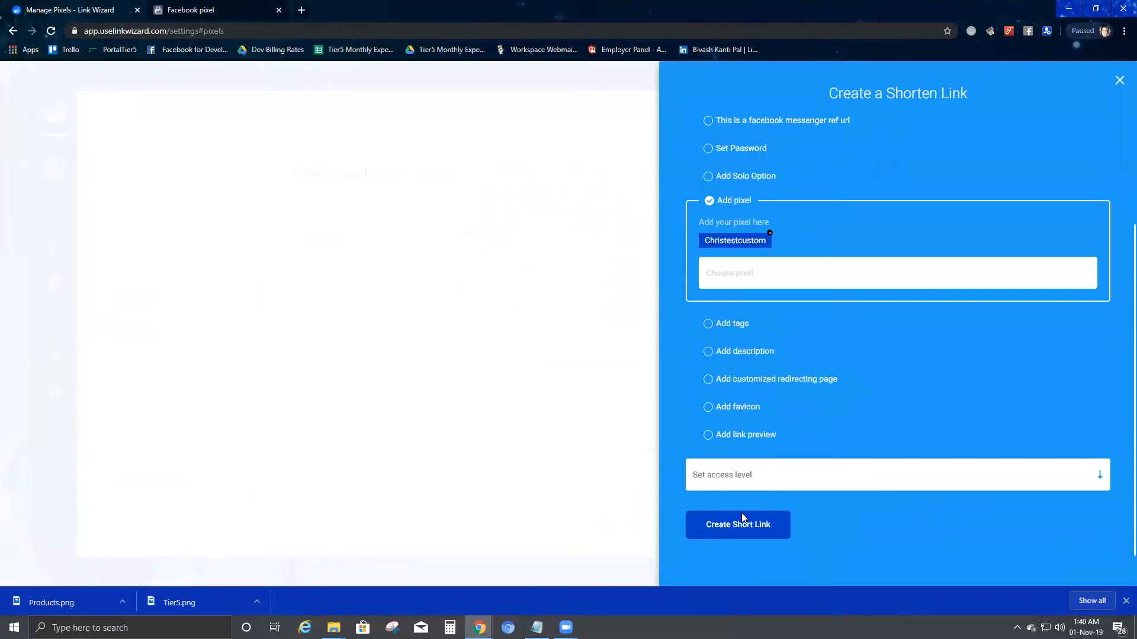
click(728, 529)
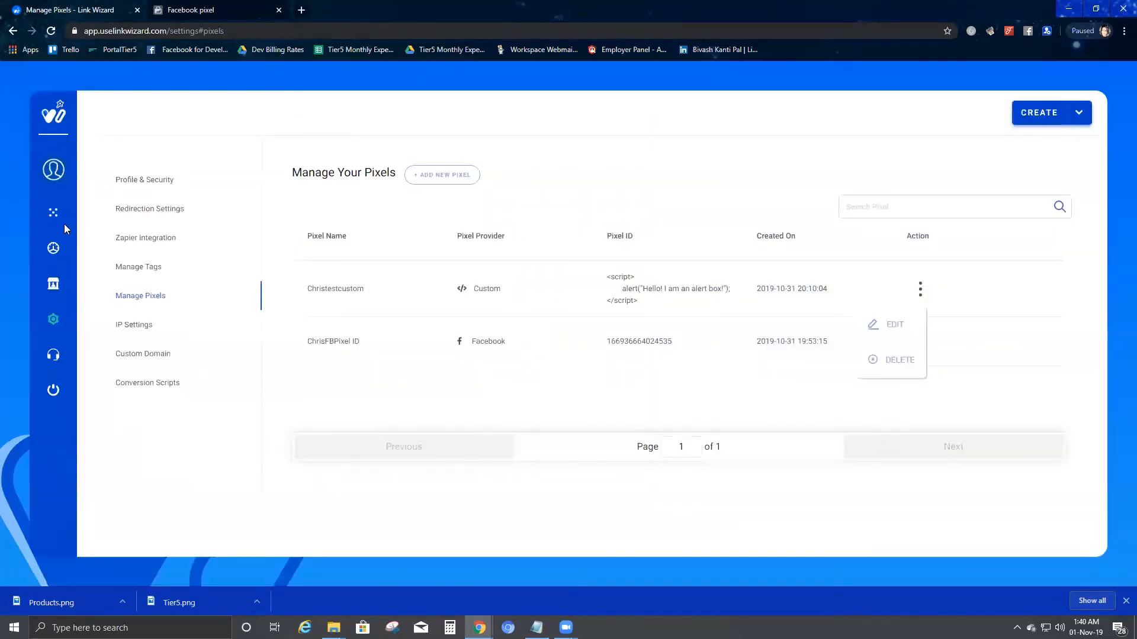
Step: Open the newly created short link from the dashboard's shortened links and dismiss the pixel's alert box
click(52, 249)
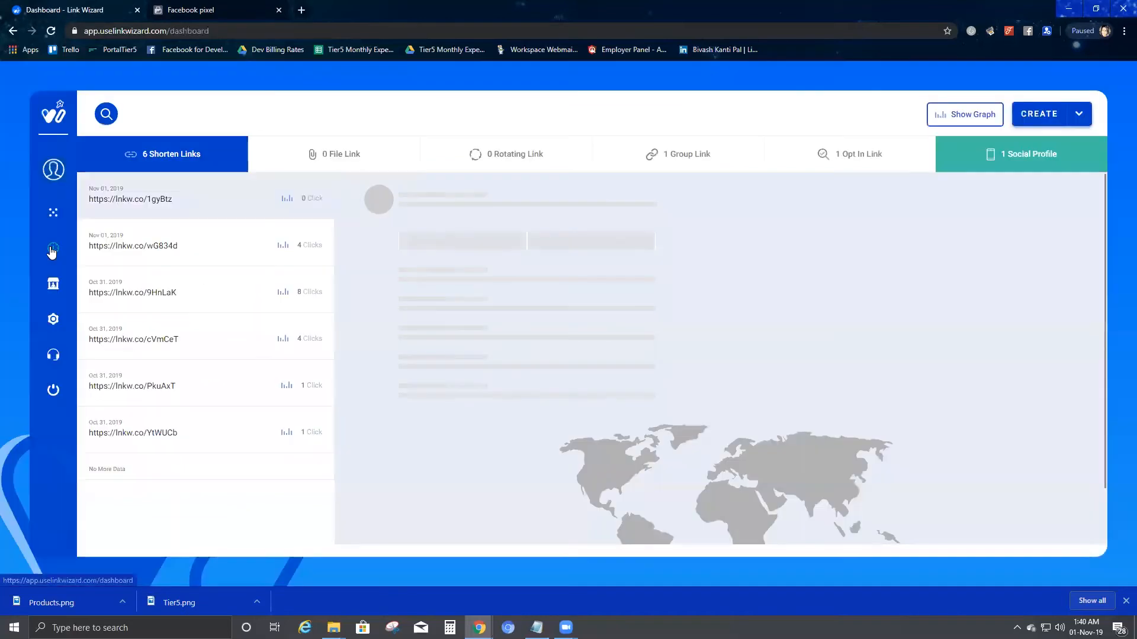
click(204, 157)
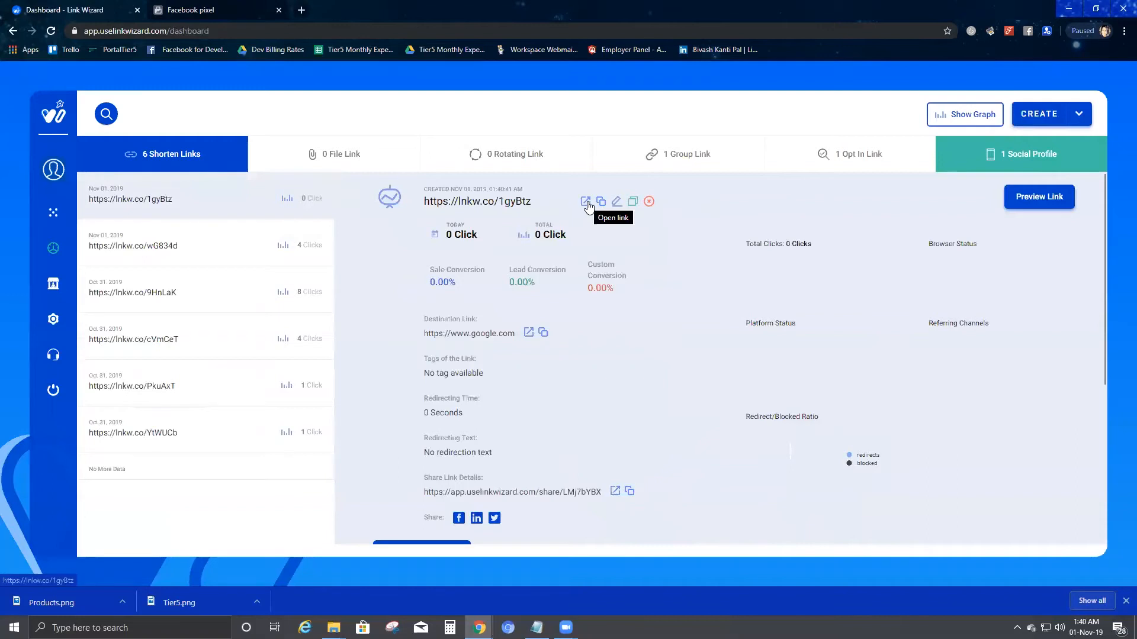
click(587, 202)
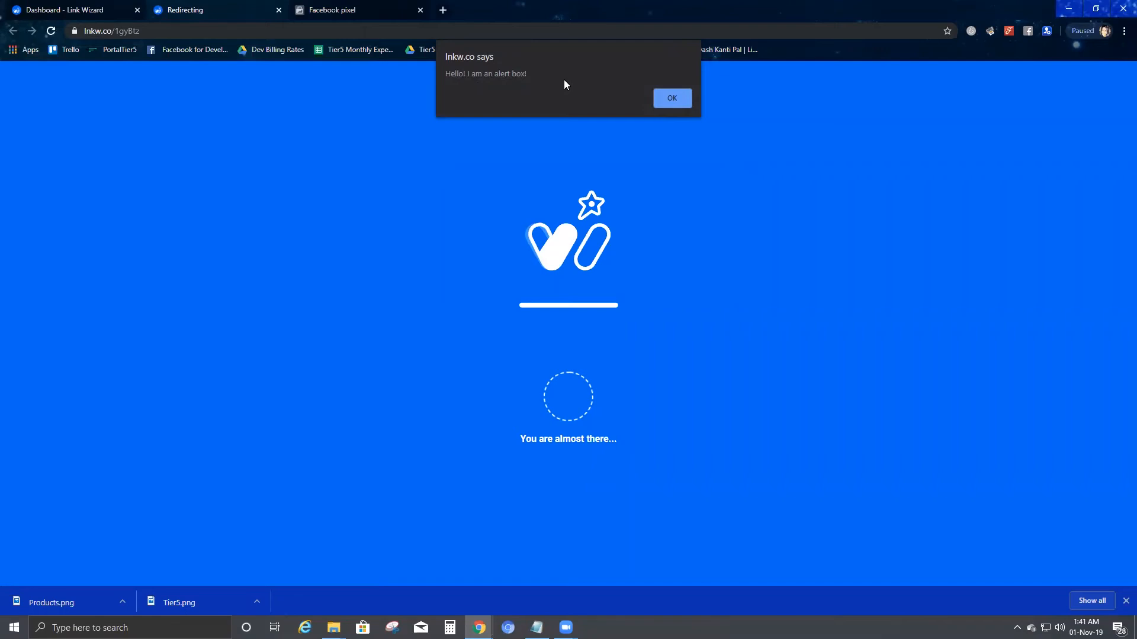
click(682, 99)
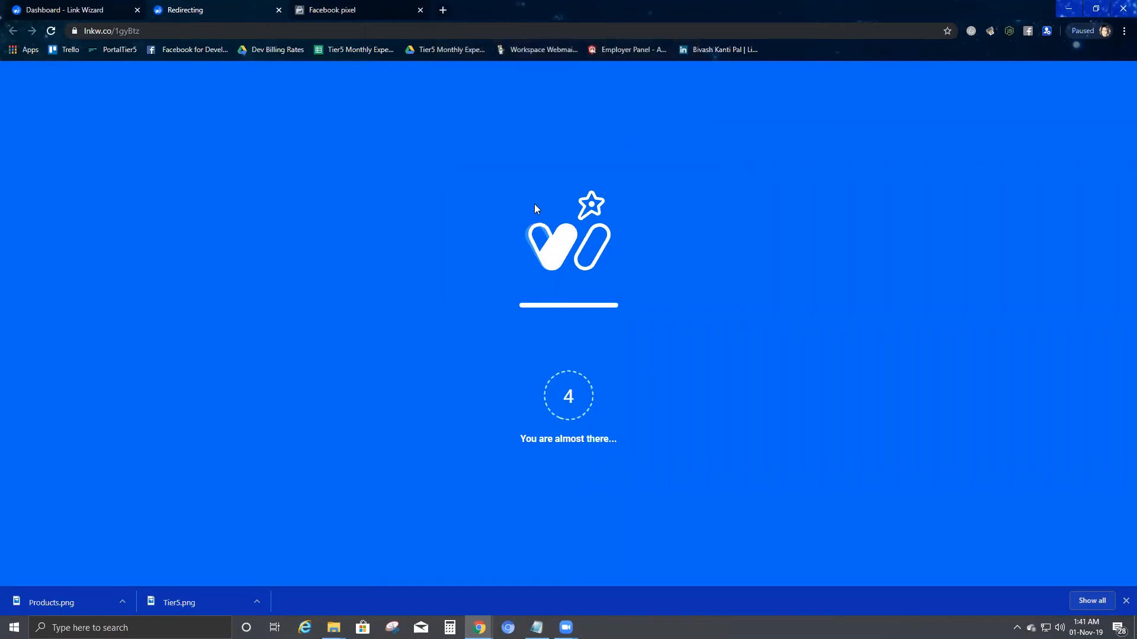
Step: Examine the new link's click statistics on the dashboard and check the destination page it redirected to
click(33, 31)
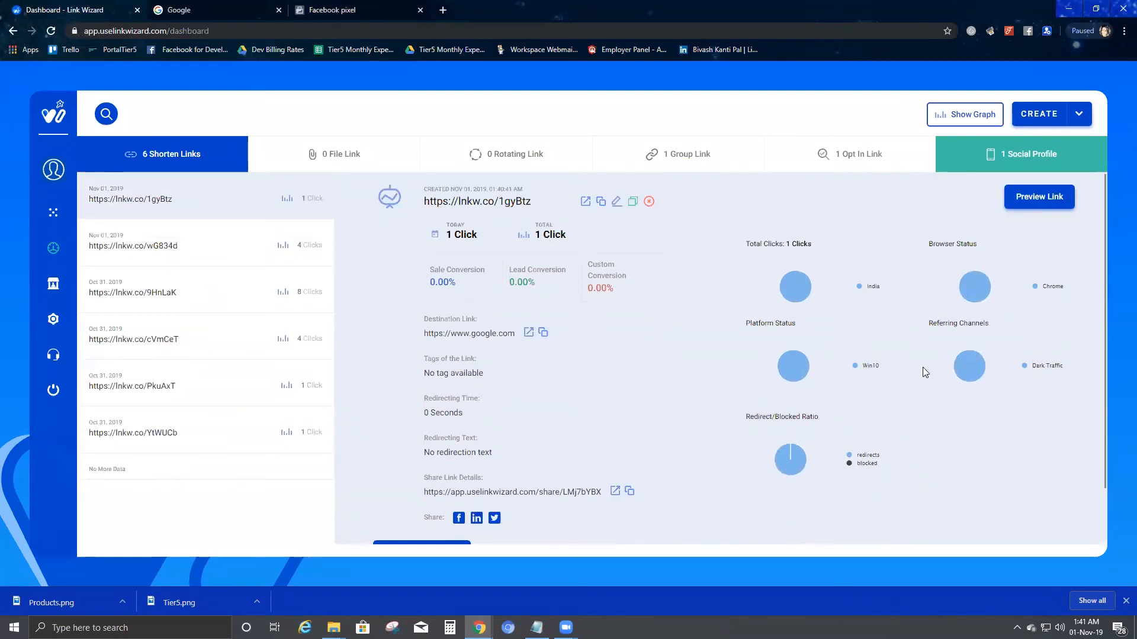
scroll(669, 456, down, 1)
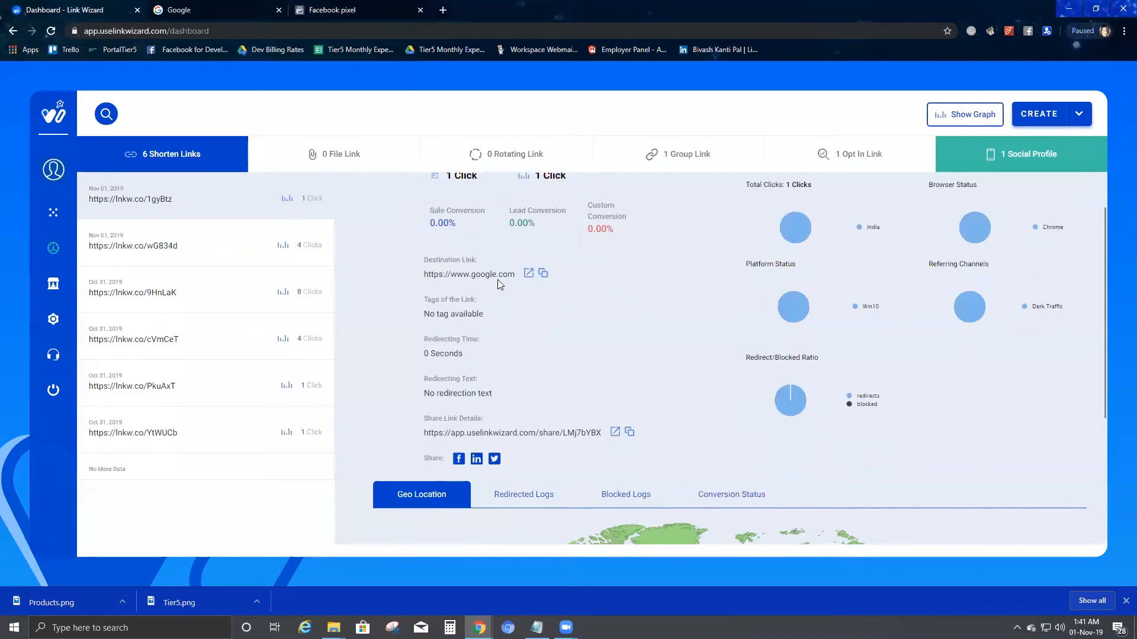
click(225, 14)
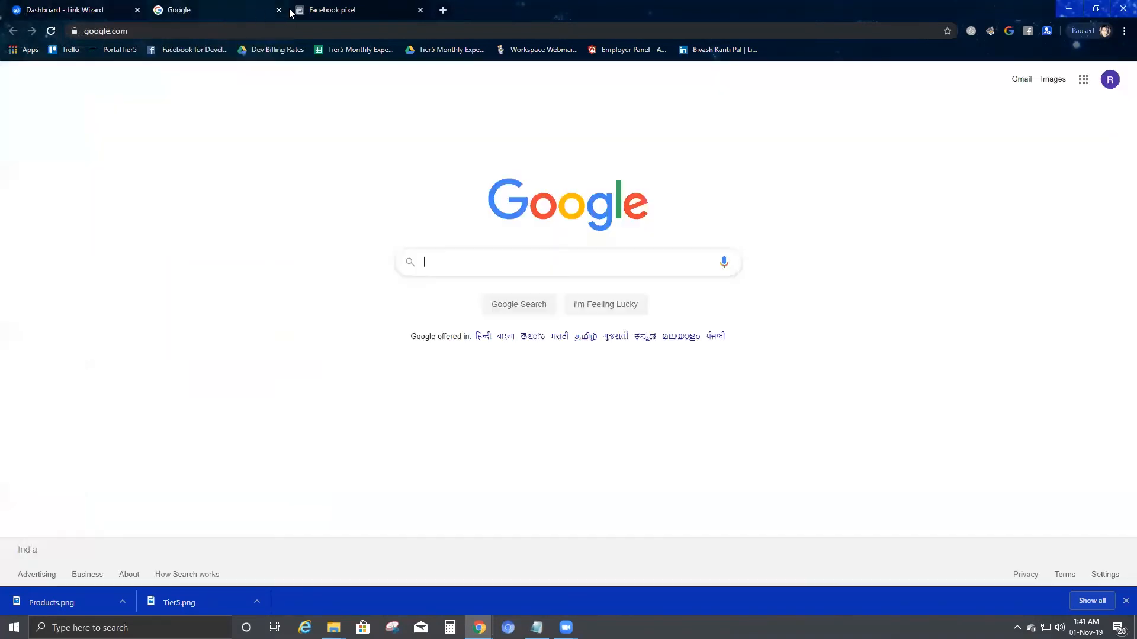
click(90, 13)
scroll(393, 356, up, 1)
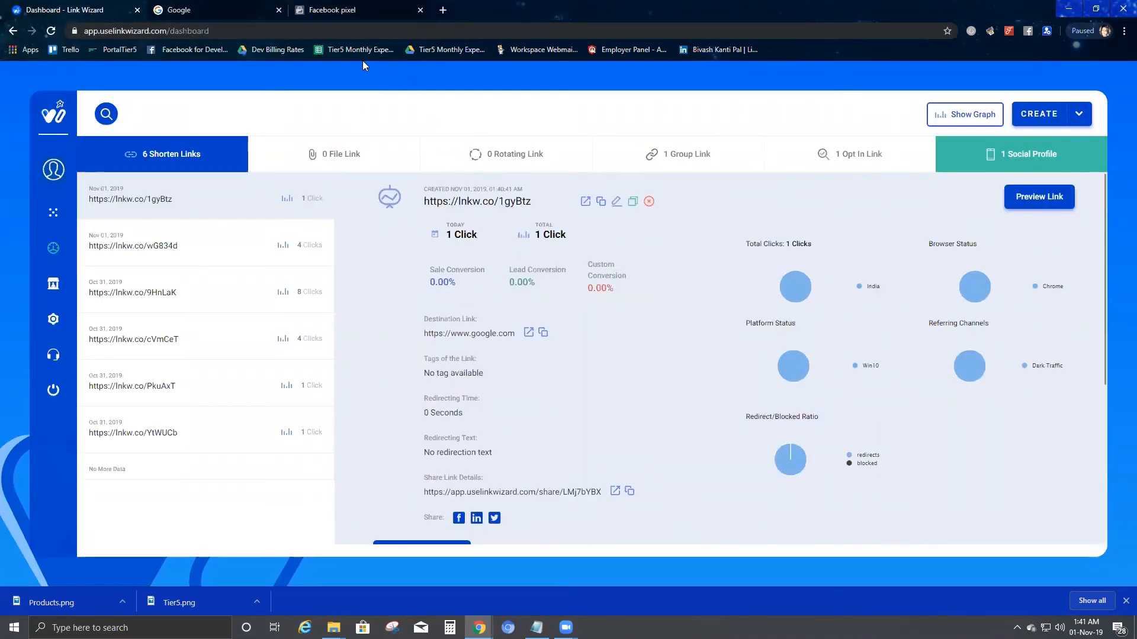
Step: Close the Google page, test the short link again with its alert dismissed, and reload the dashboard to recheck the clicks
click(278, 10)
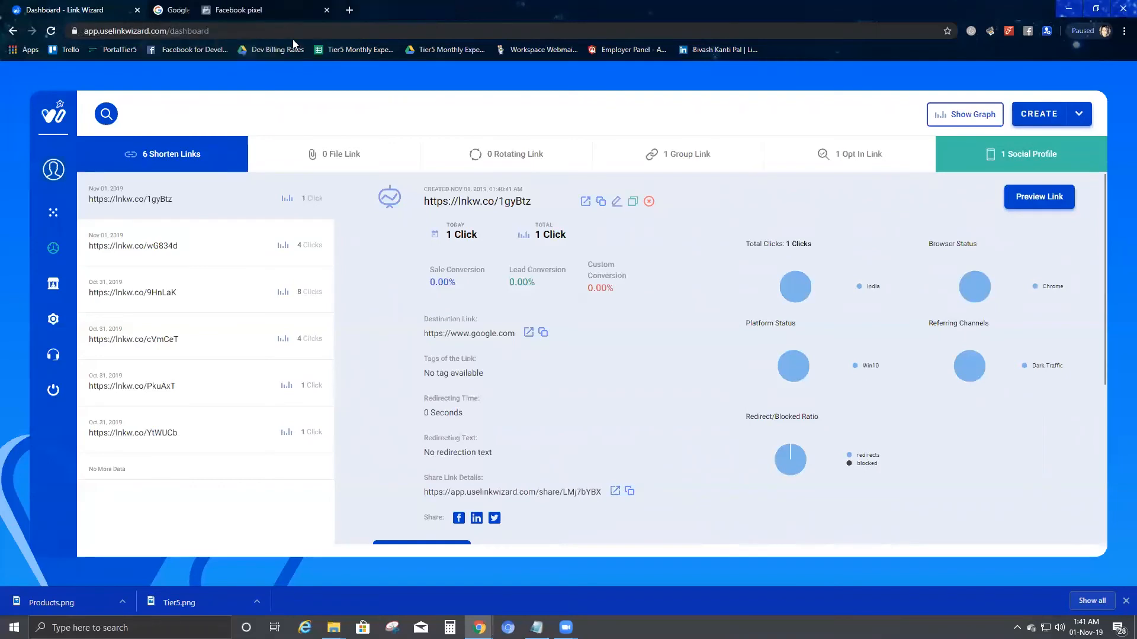
click(585, 201)
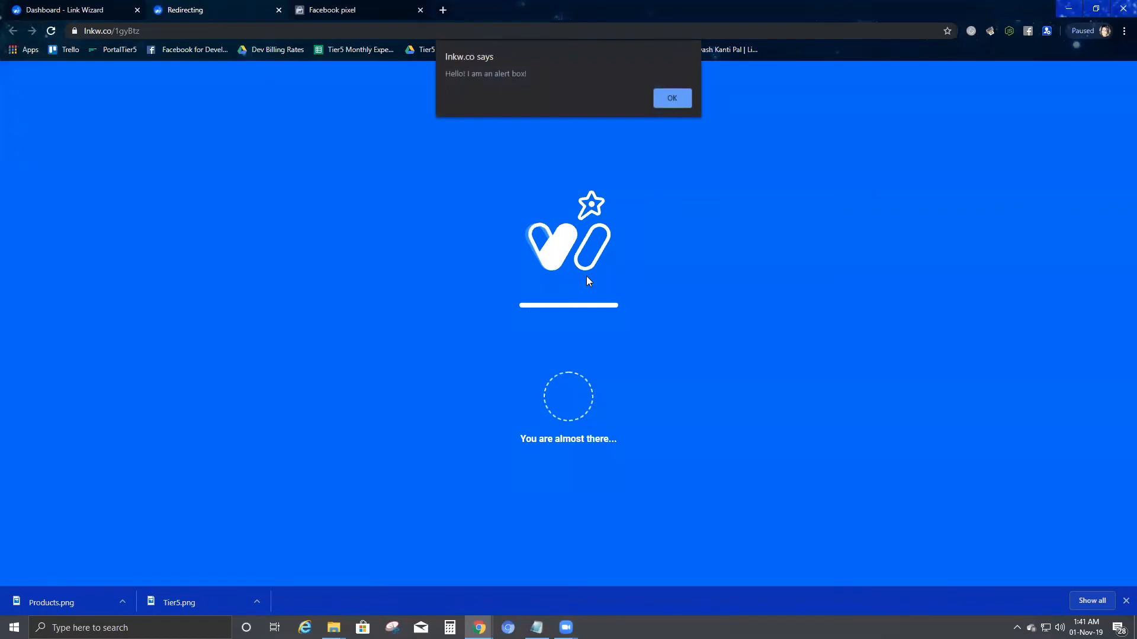
click(671, 98)
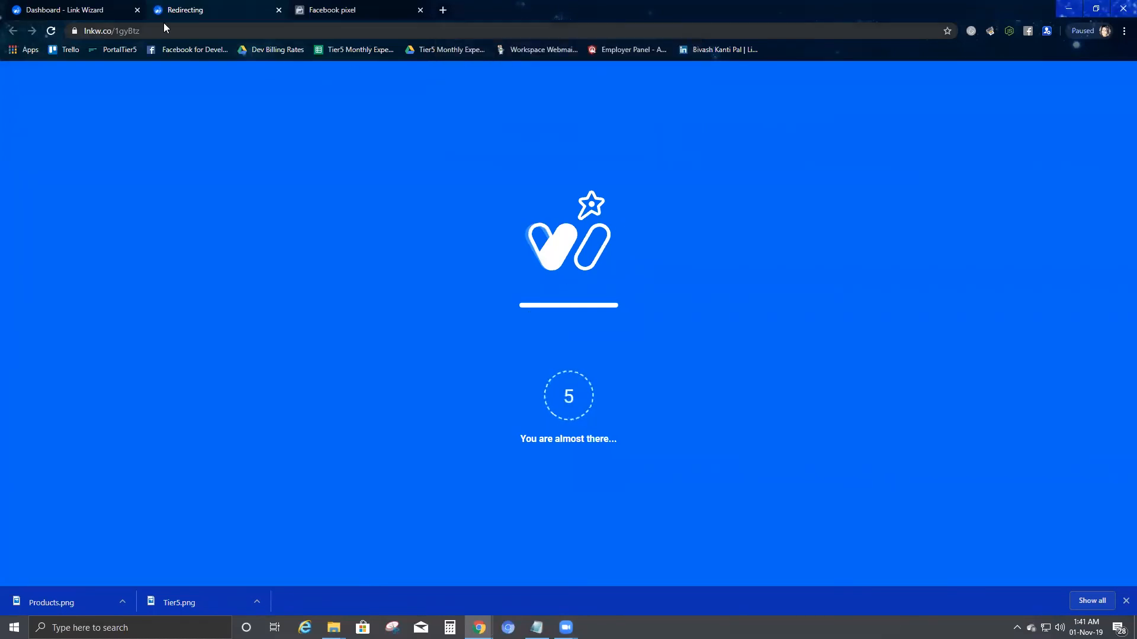
click(98, 12)
key(F5)
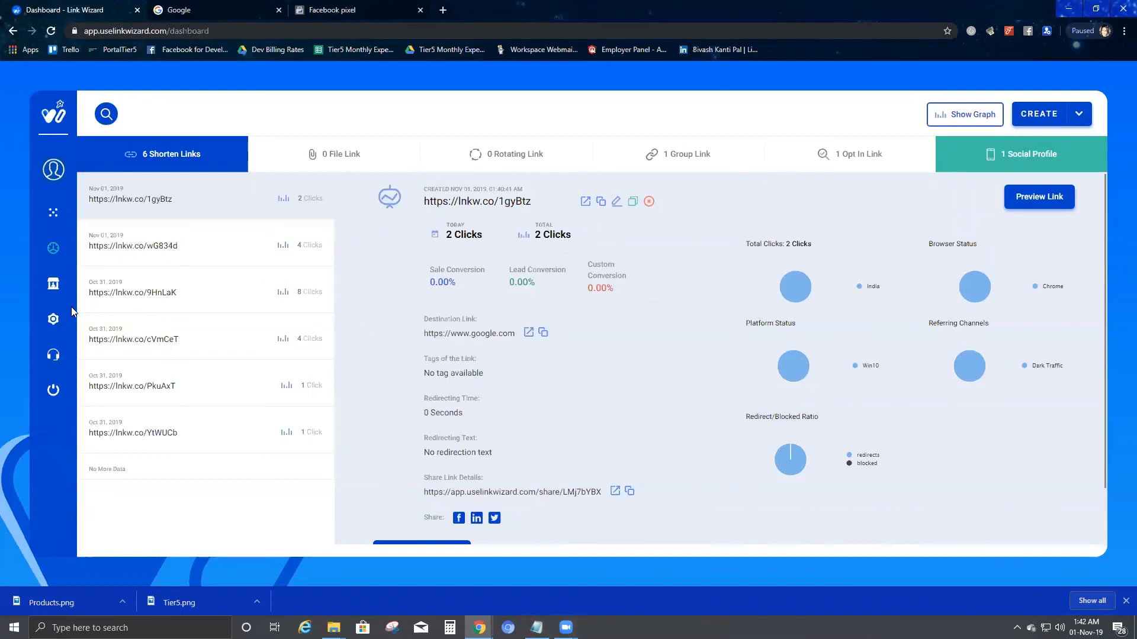
Step: Return to the pixel management list in the account settings
click(53, 320)
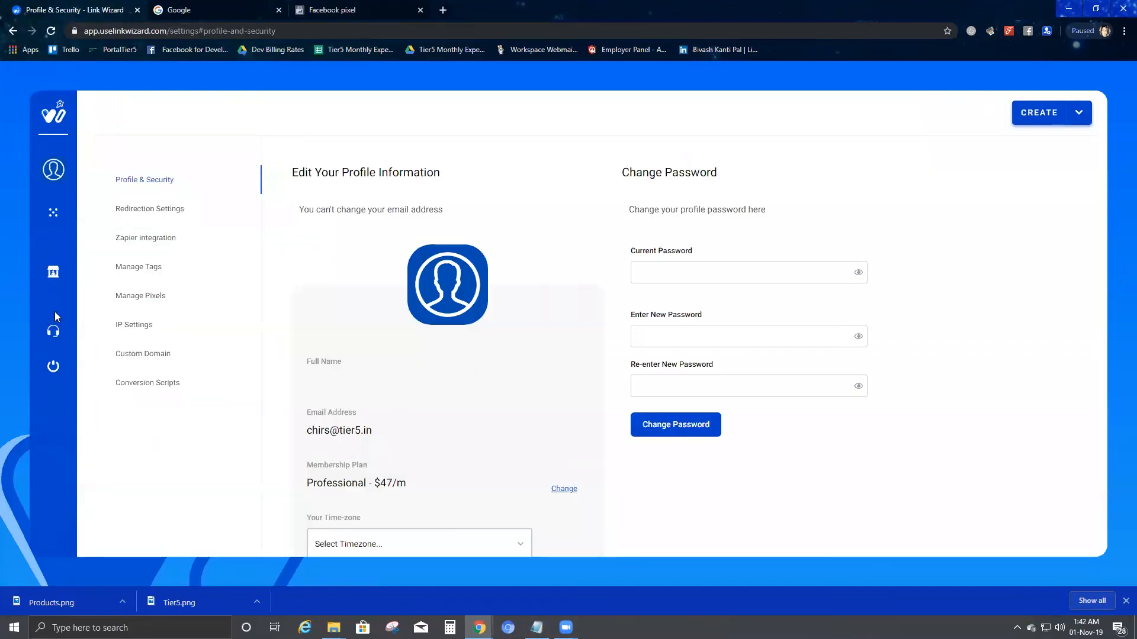
click(143, 296)
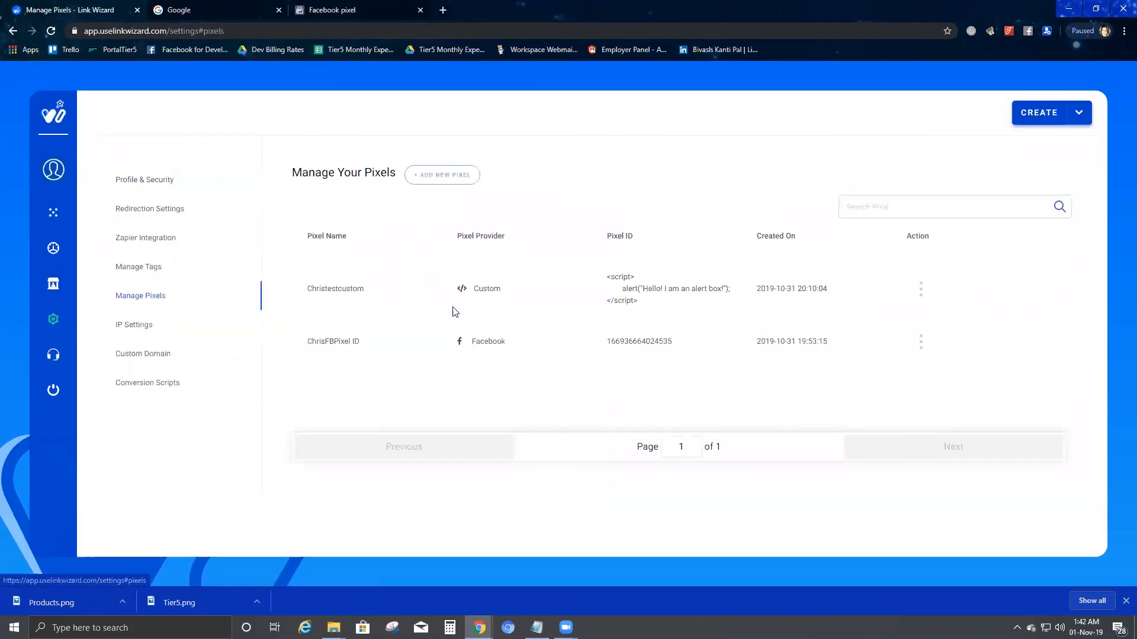